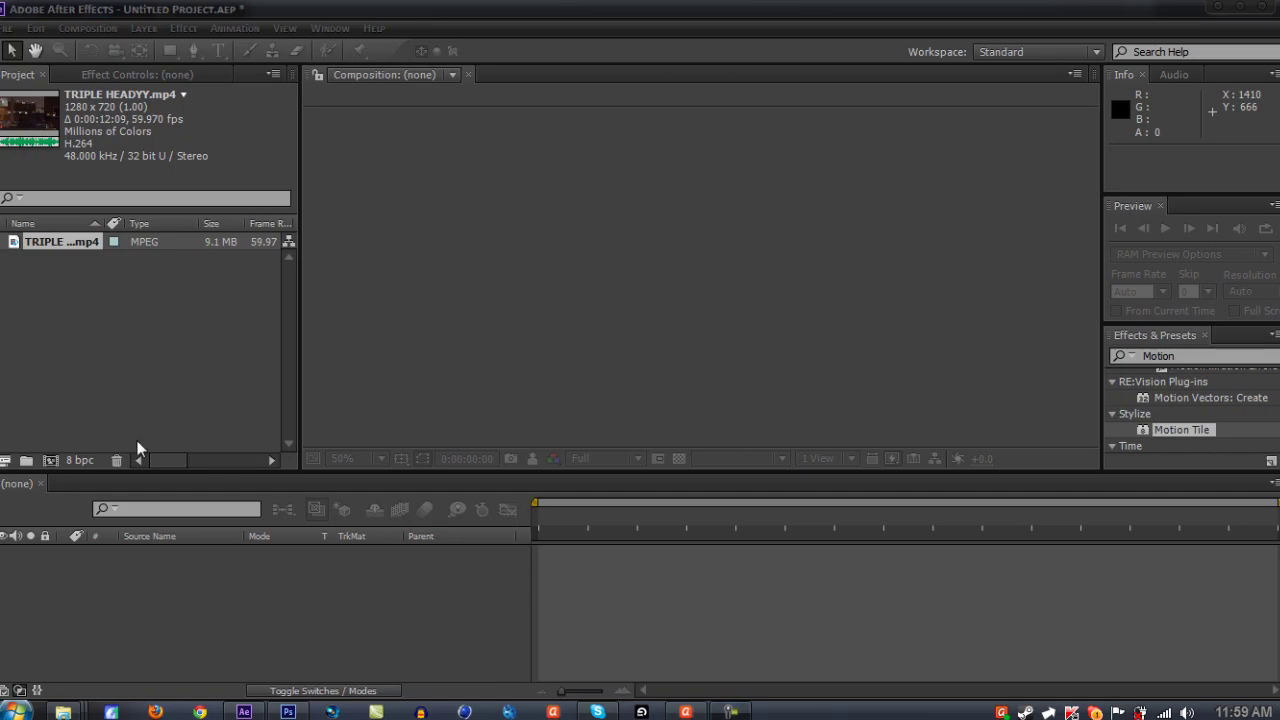
Build a composition named TRIPLE HEADYY from the TRIPLE HEADYY.mp4 gameplay footage
click(50, 244)
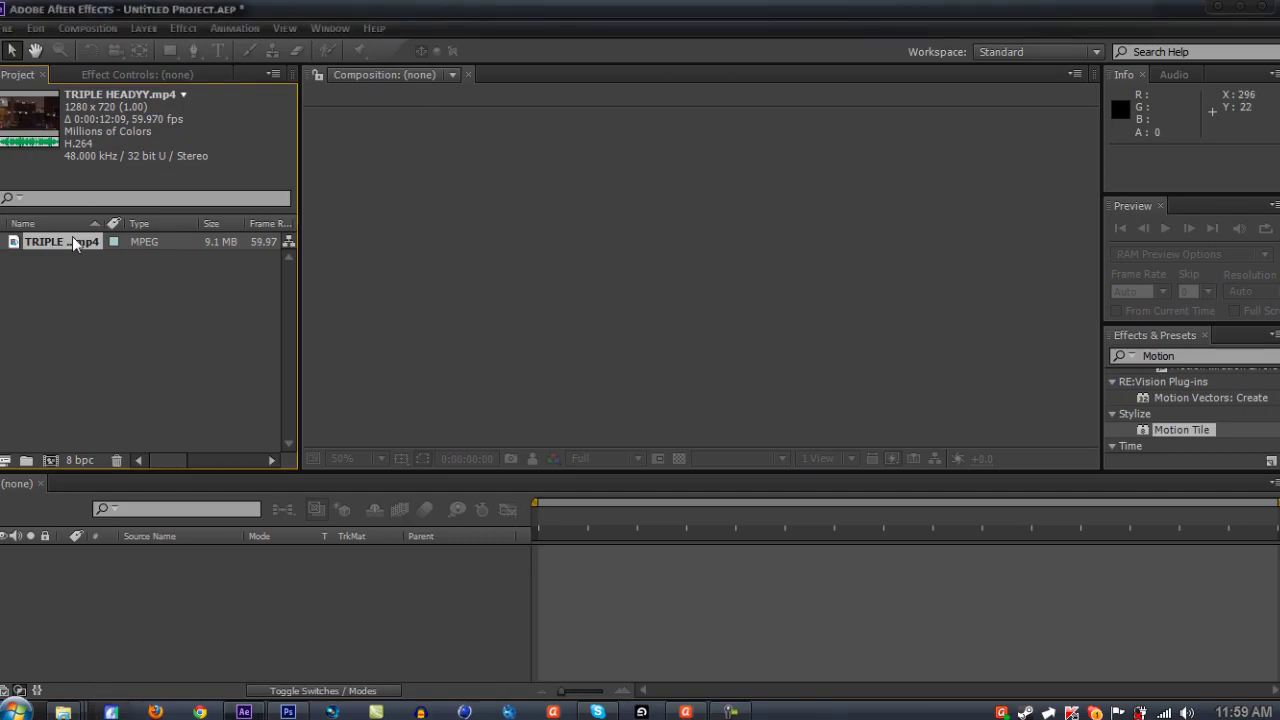
drag(72, 238, 54, 461)
drag(54, 461, 54, 461)
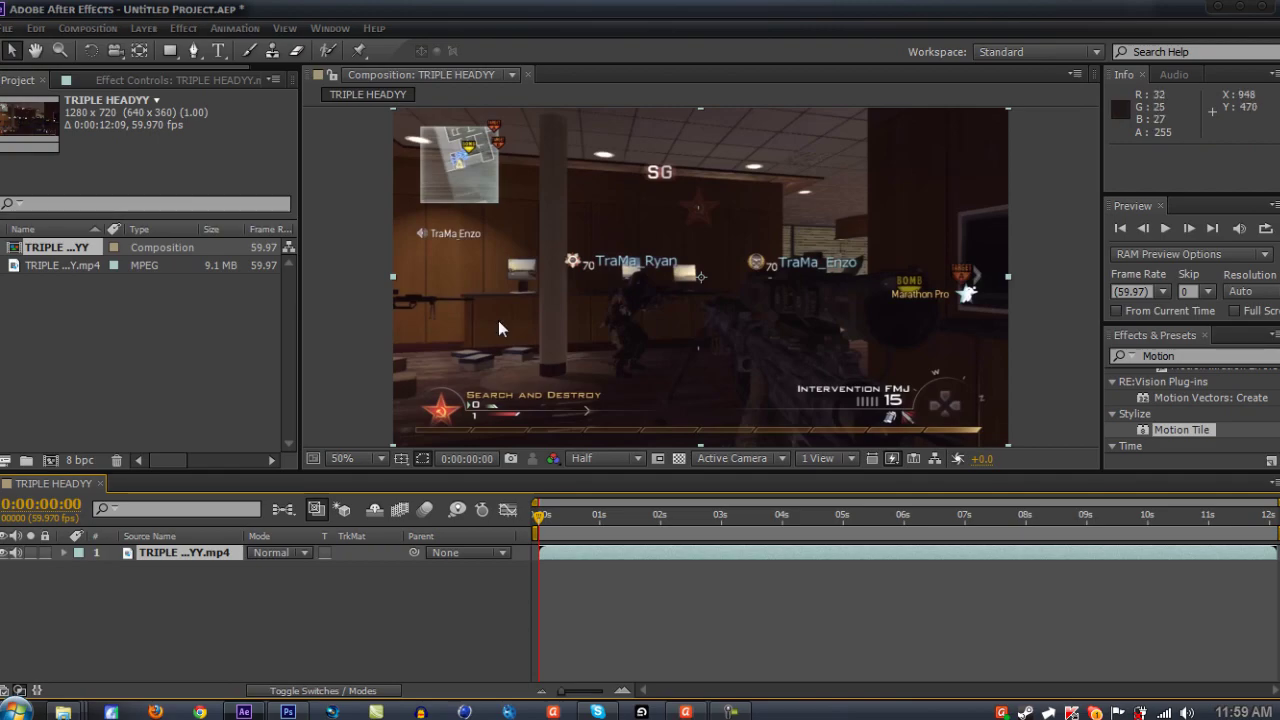
Set the TRIPLE HEADYY composition width to 1280*1.25, making it 1600 × 900
right_click(59, 247)
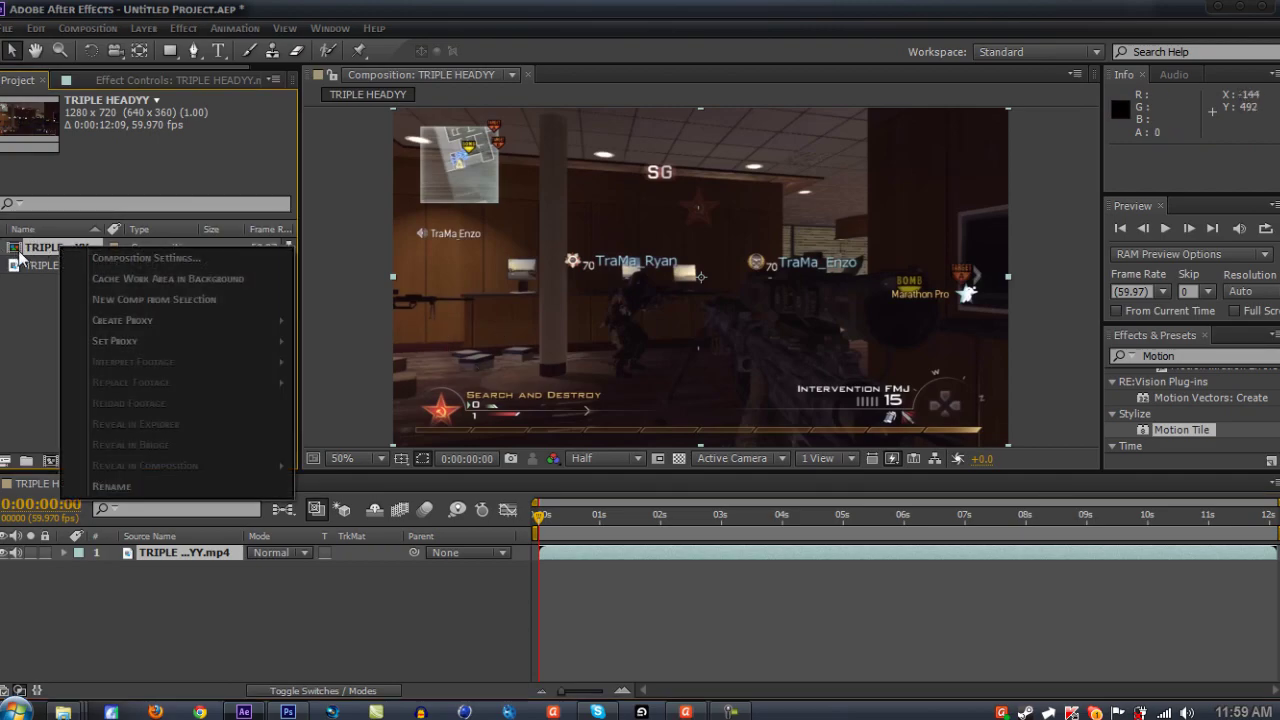
click(93, 260)
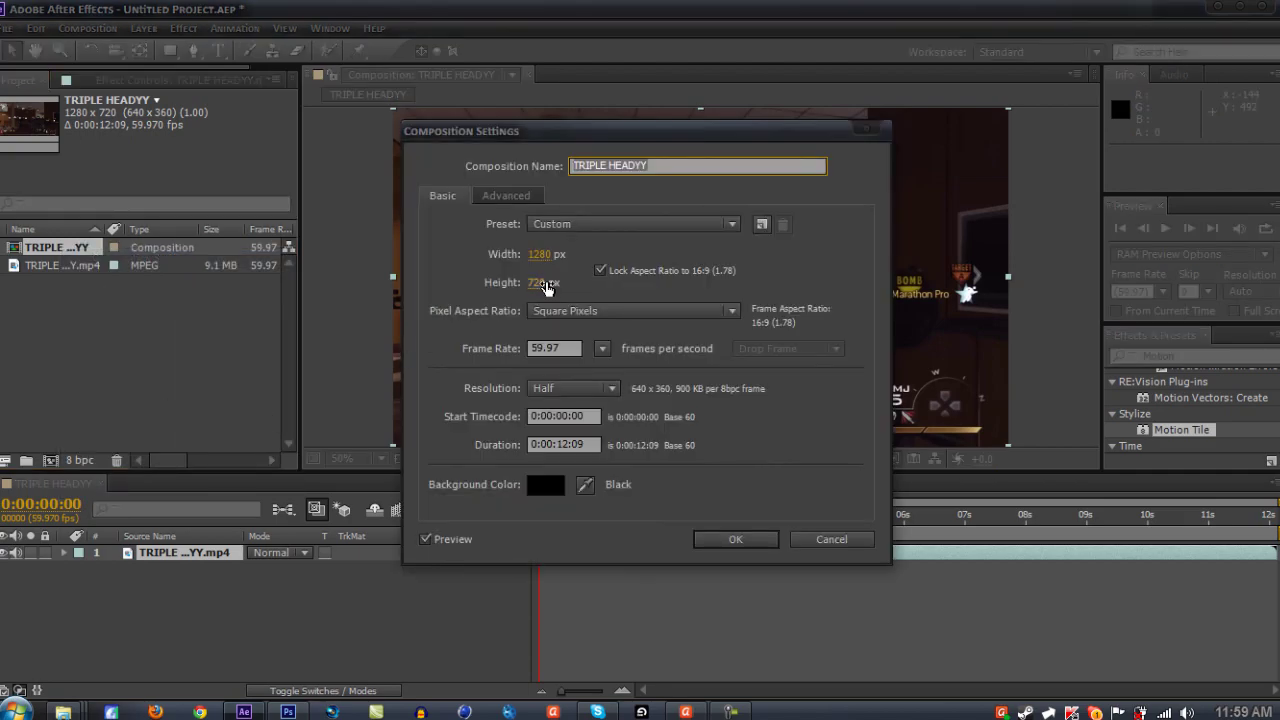
click(537, 259)
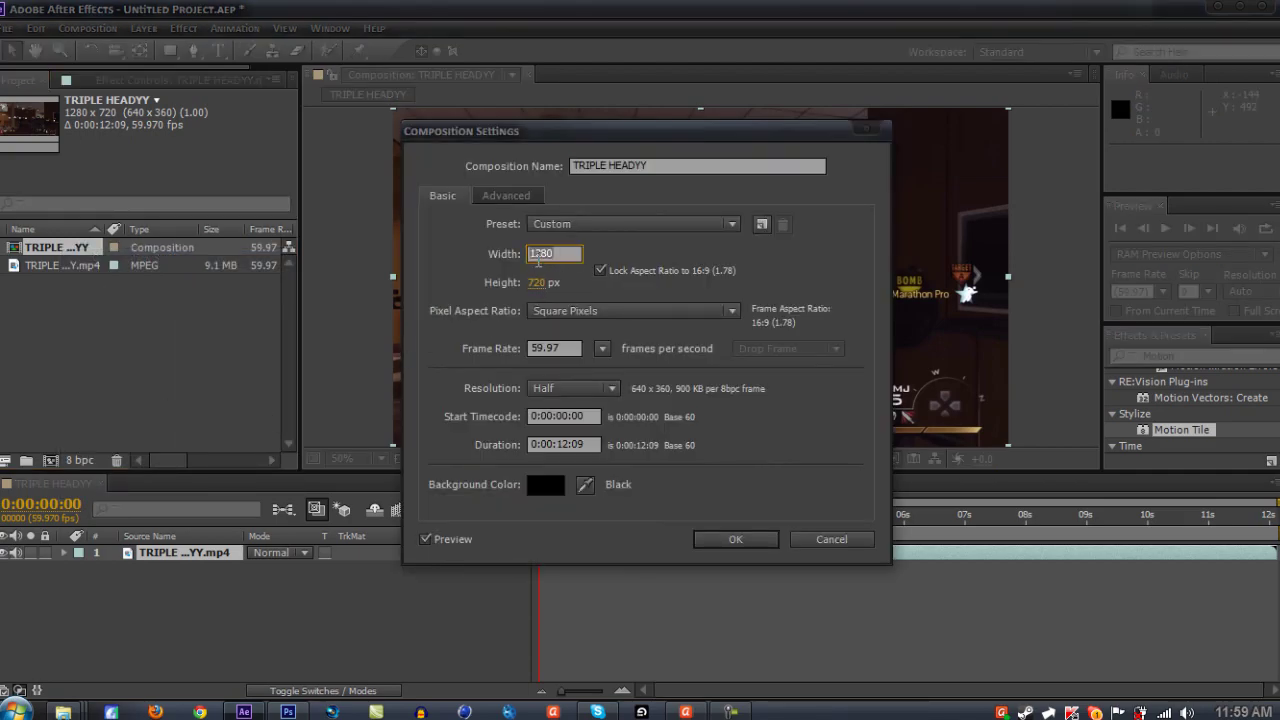
text(1280*1.25)
click(735, 539)
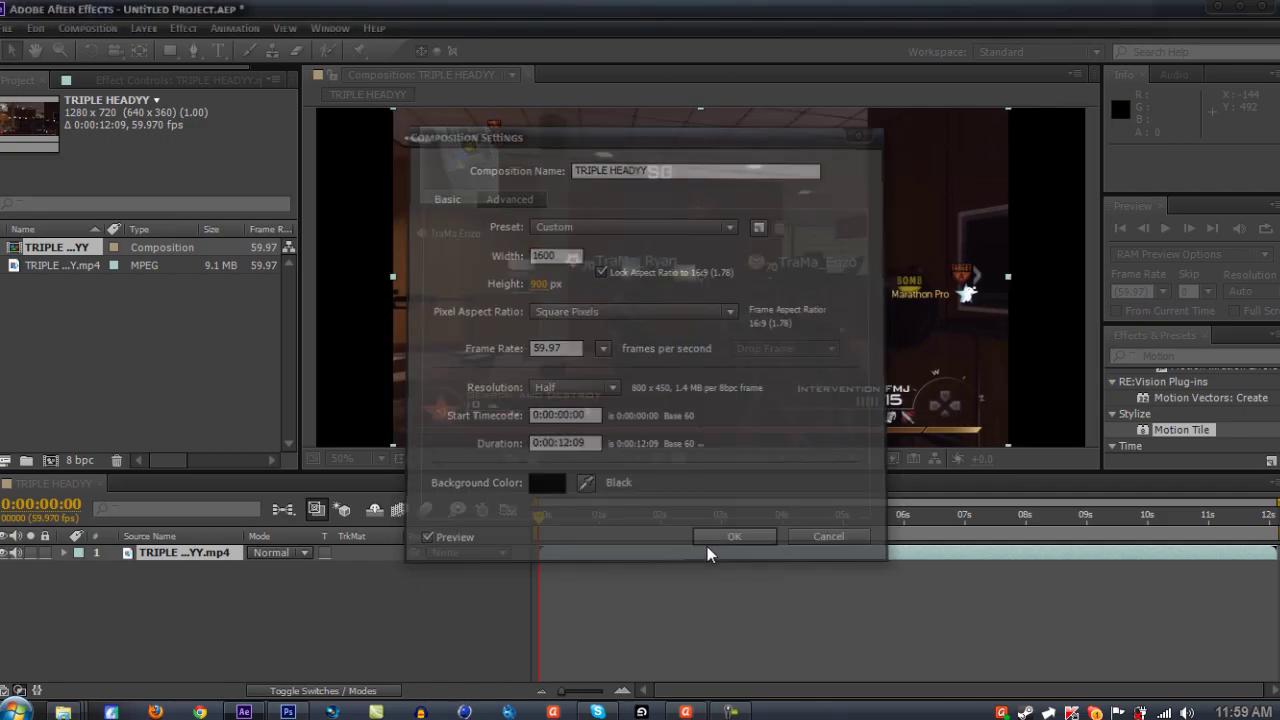
Apply the Motion Tile effect to the gameplay layer
scroll(644, 313, up, 1)
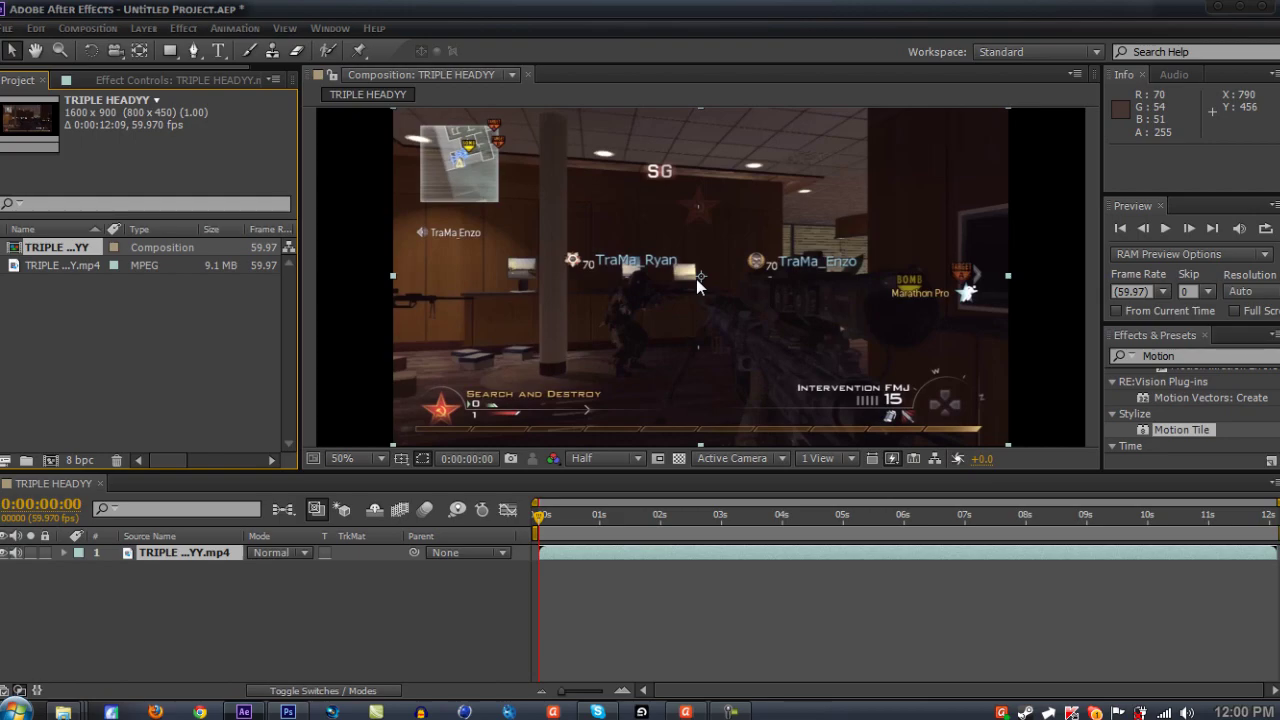
scroll(698, 286, down, 1)
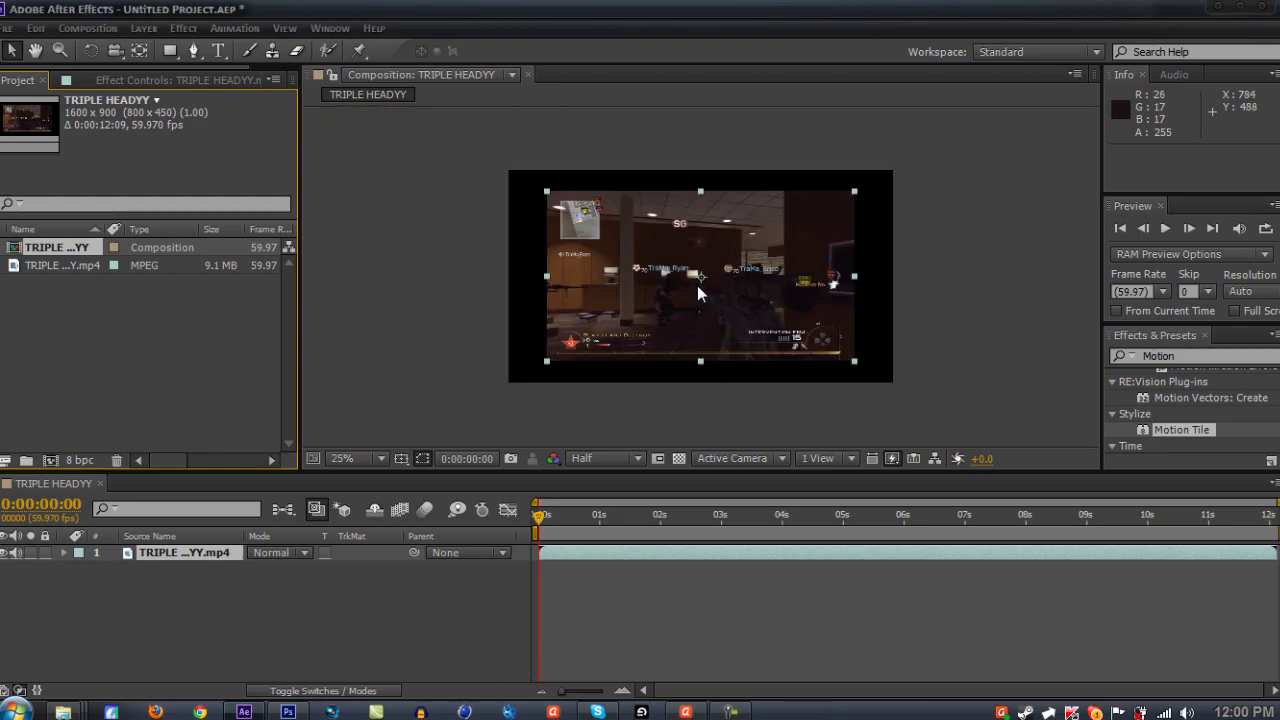
scroll(697, 285, up, 1)
scroll(697, 285, down, 1)
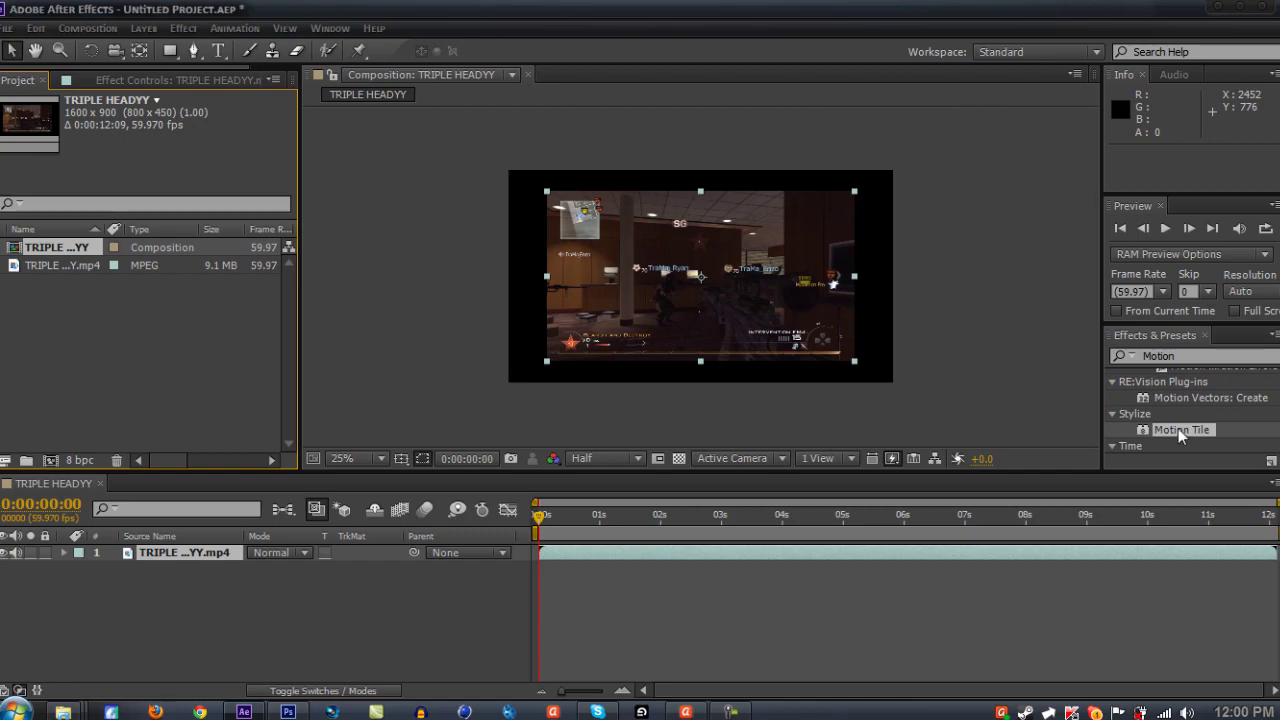
drag(1178, 428, 182, 551)
Set Motion Tile output width and height to 125 and turn on Mirror Edges
scroll(652, 403, up, 1)
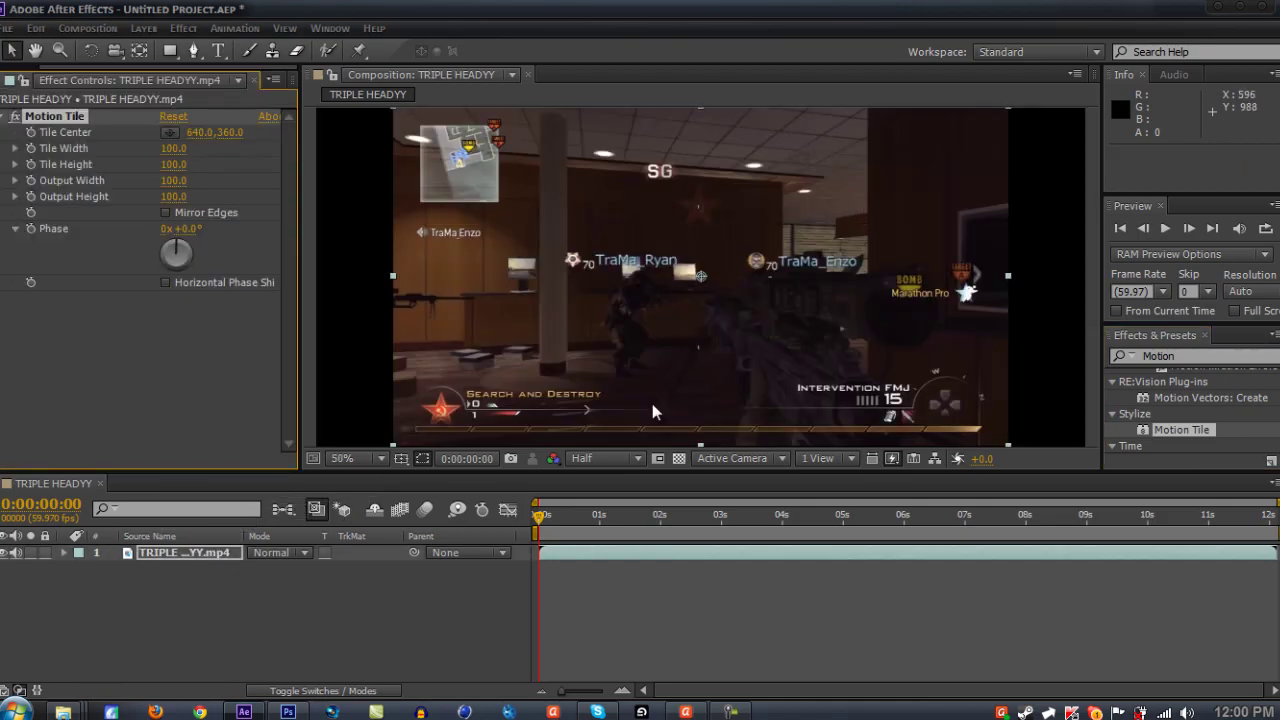
click(175, 181)
text(125)
click(178, 197)
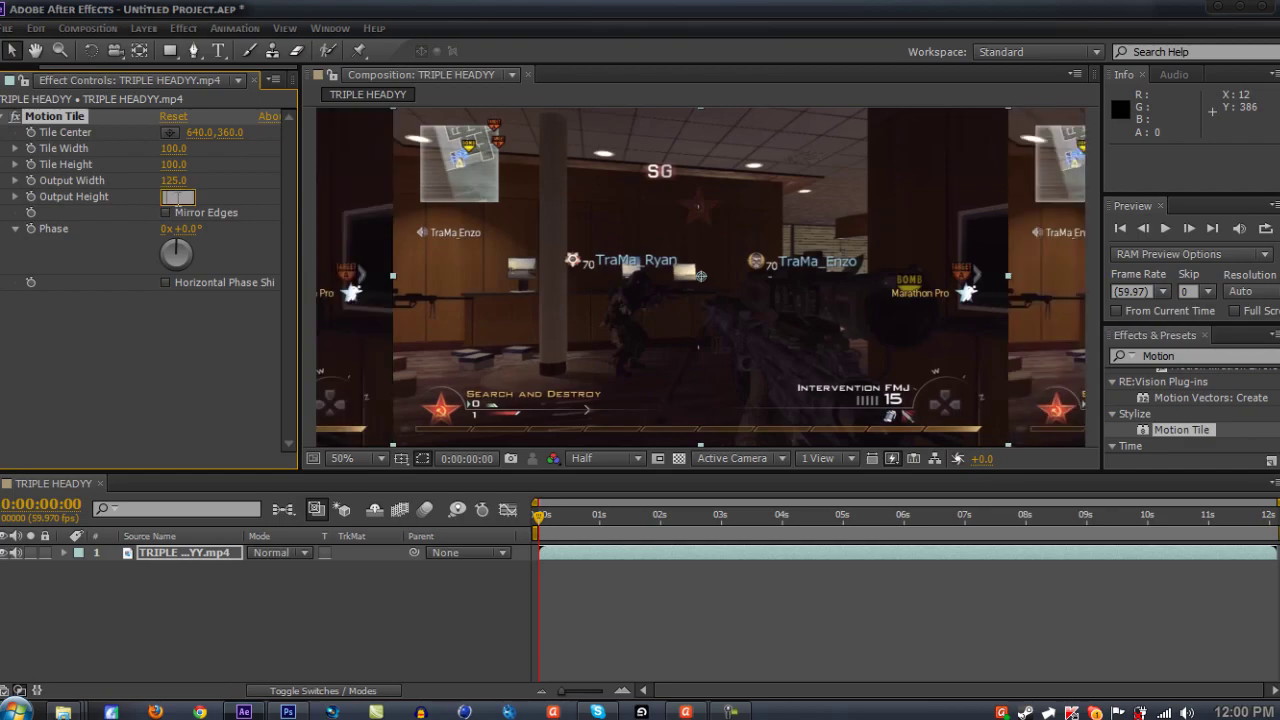
text(125)
click(166, 213)
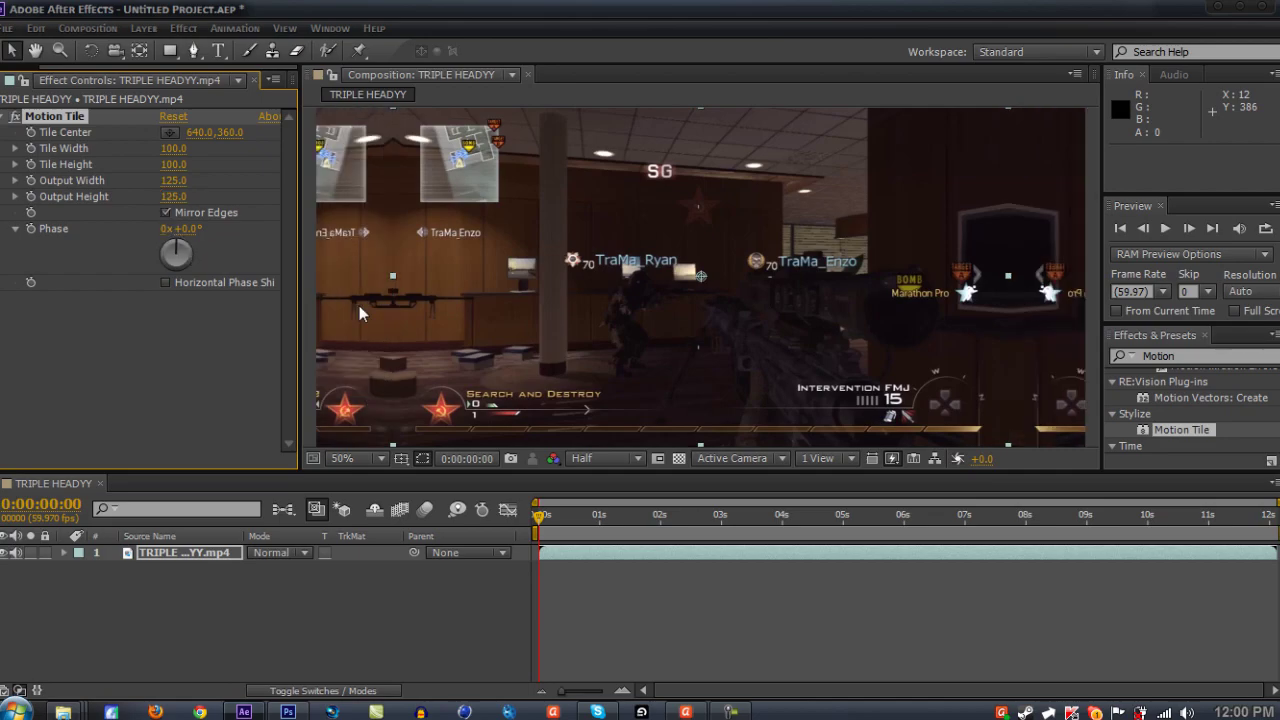
key(comma)
key(comma)
key(period)
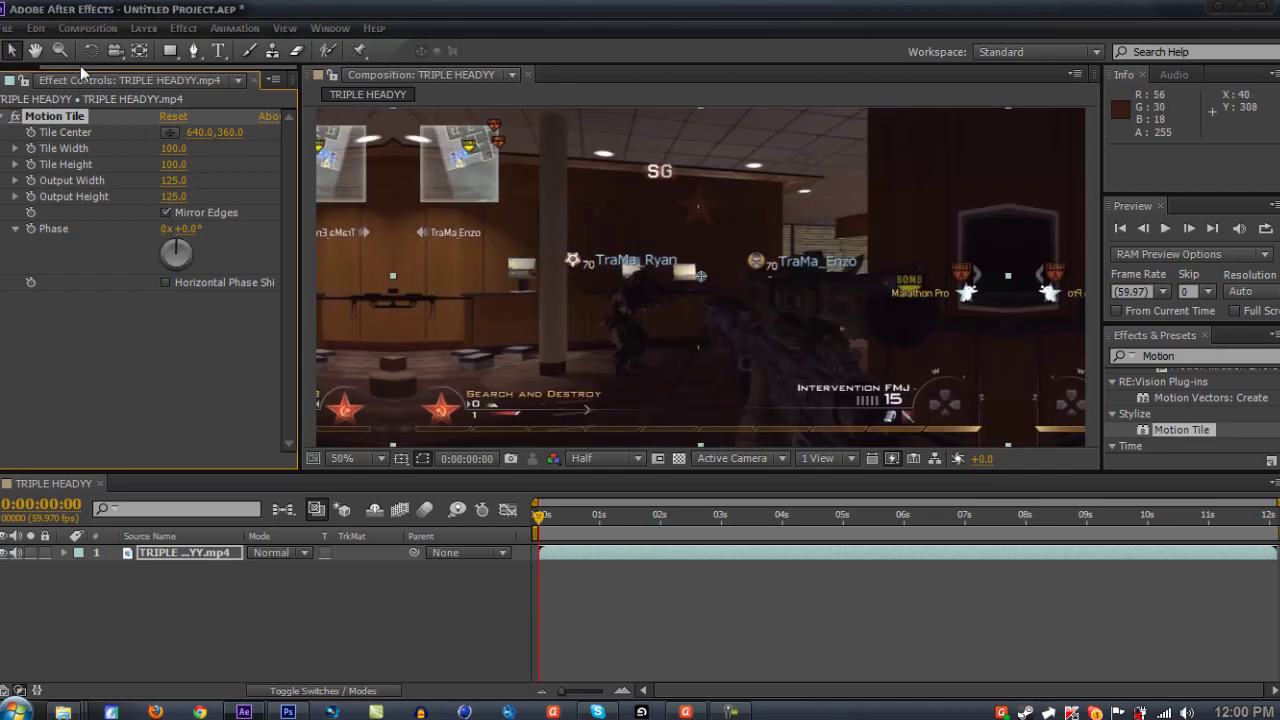
Revisit the Motion Tile settings and select the gameplay layer
scroll(30, 80, up, 1)
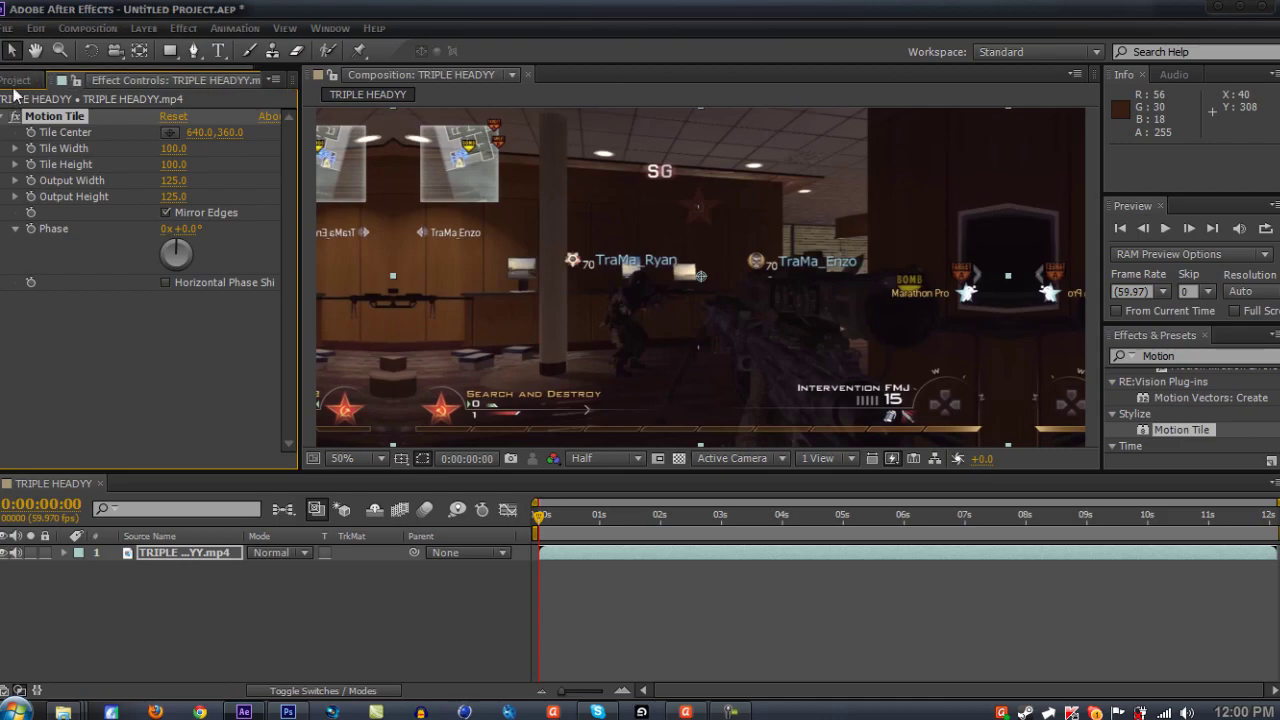
click(22, 81)
click(98, 87)
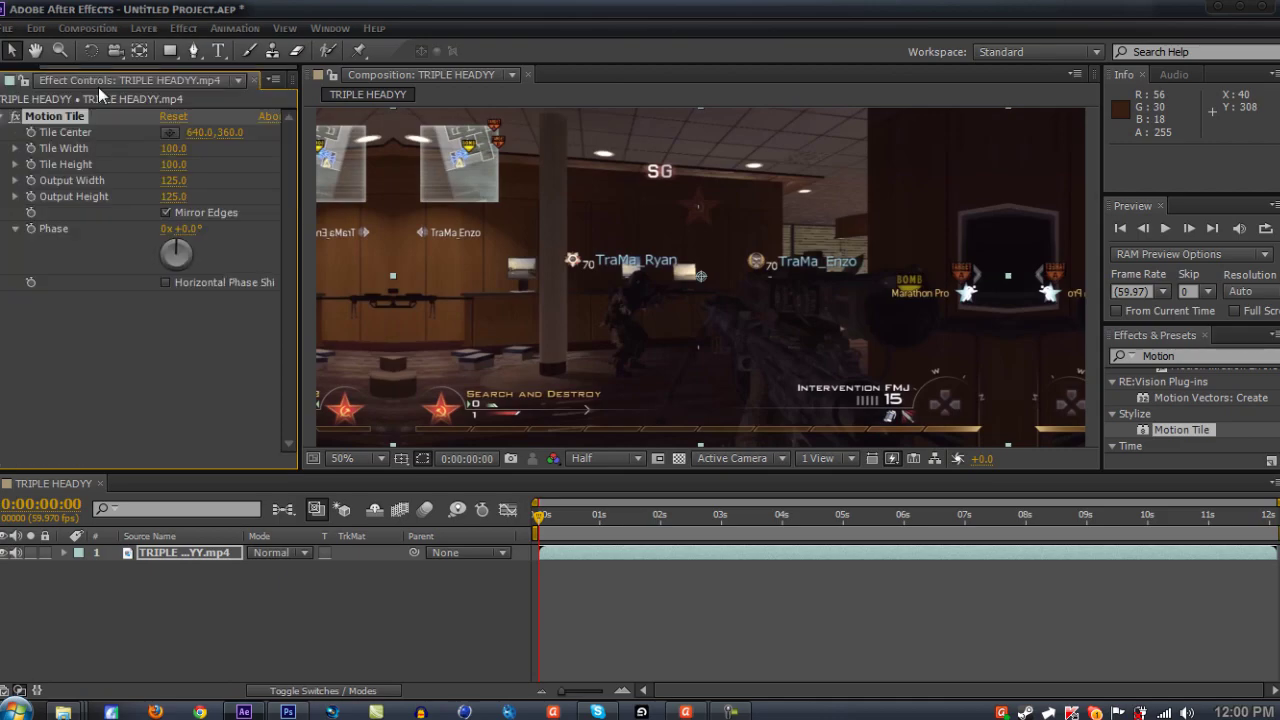
click(214, 555)
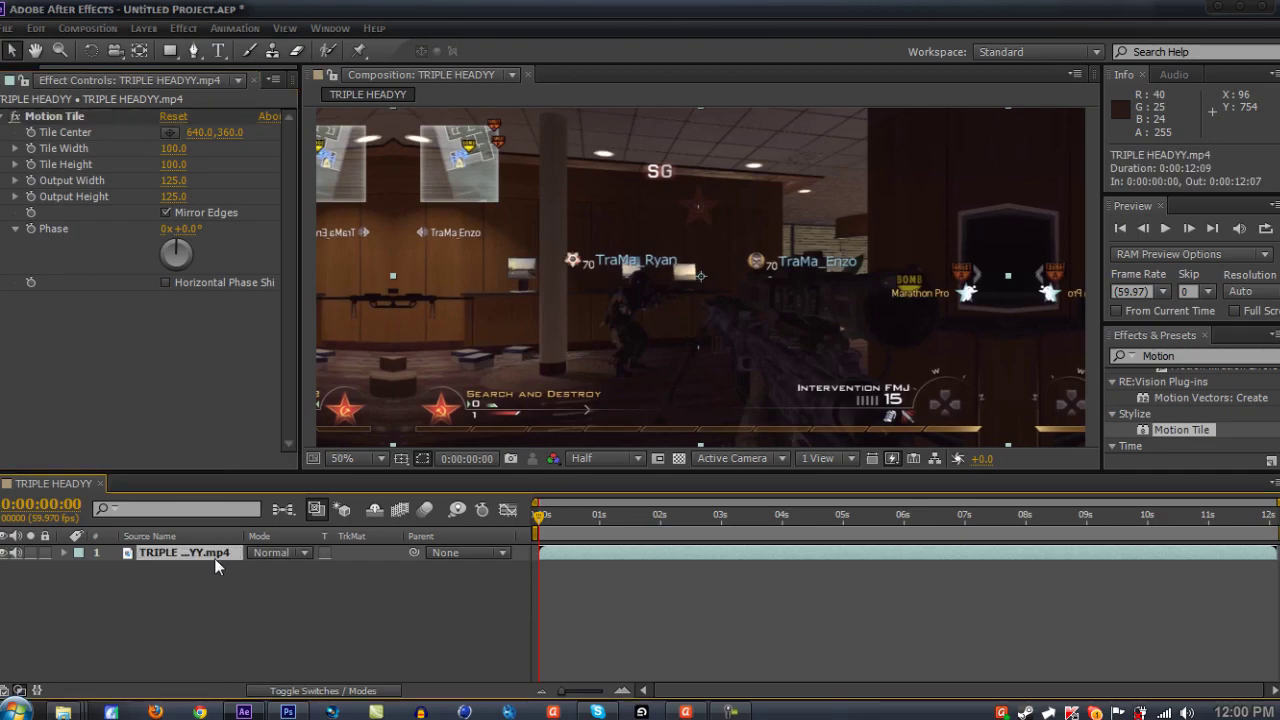
scroll(60, 76, up, 2)
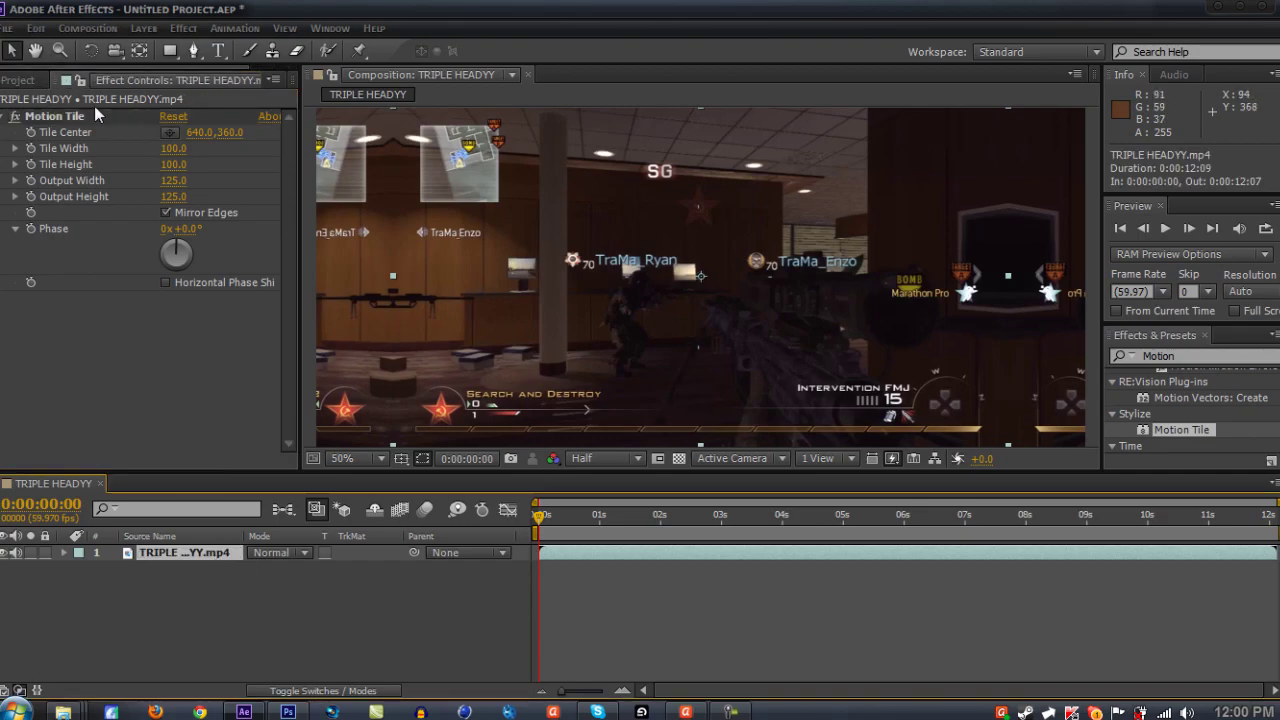
Change the TRIPLE HEADYY comp width to 1280, then undo to keep it at 1600 × 900
click(44, 77)
right_click(86, 247)
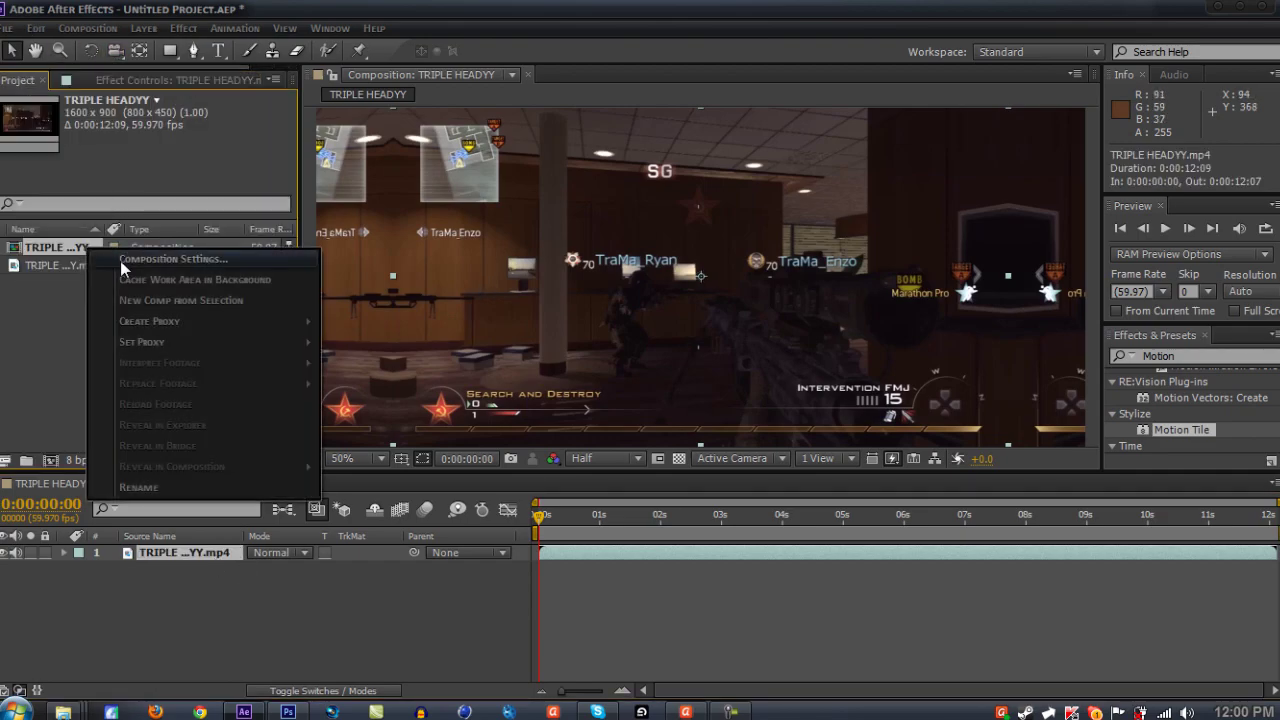
click(120, 261)
click(537, 258)
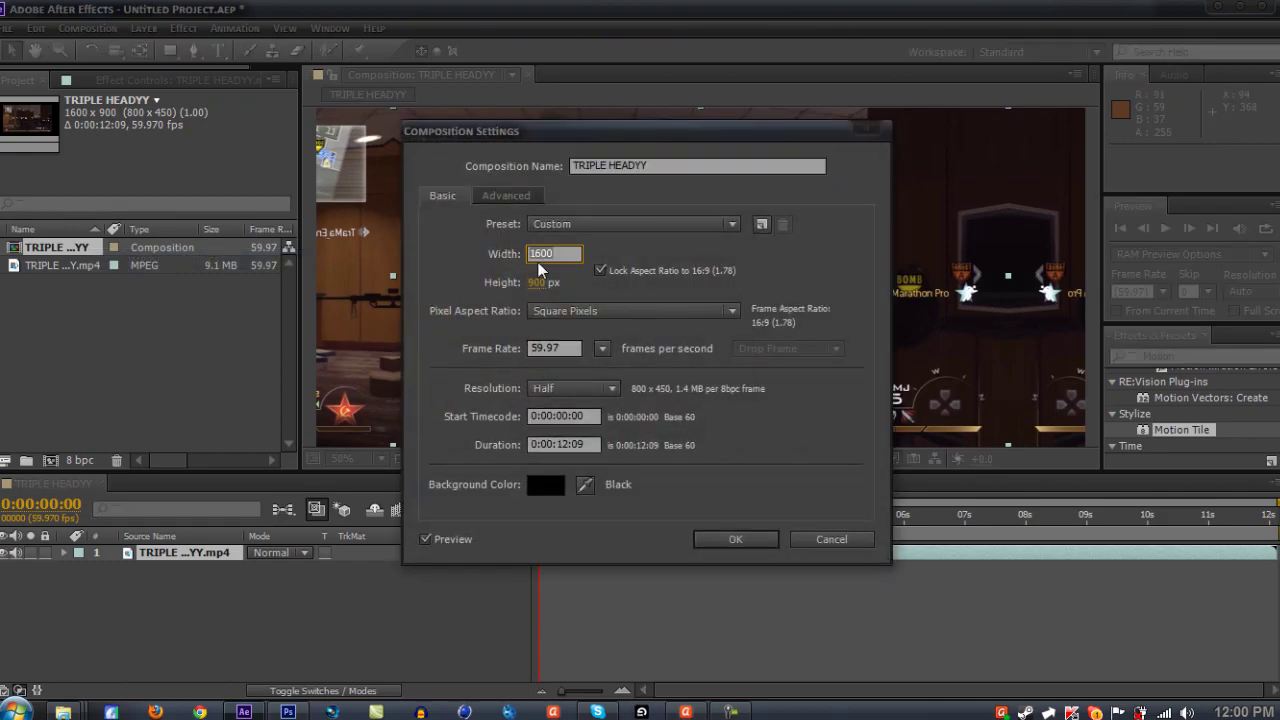
text(1280)
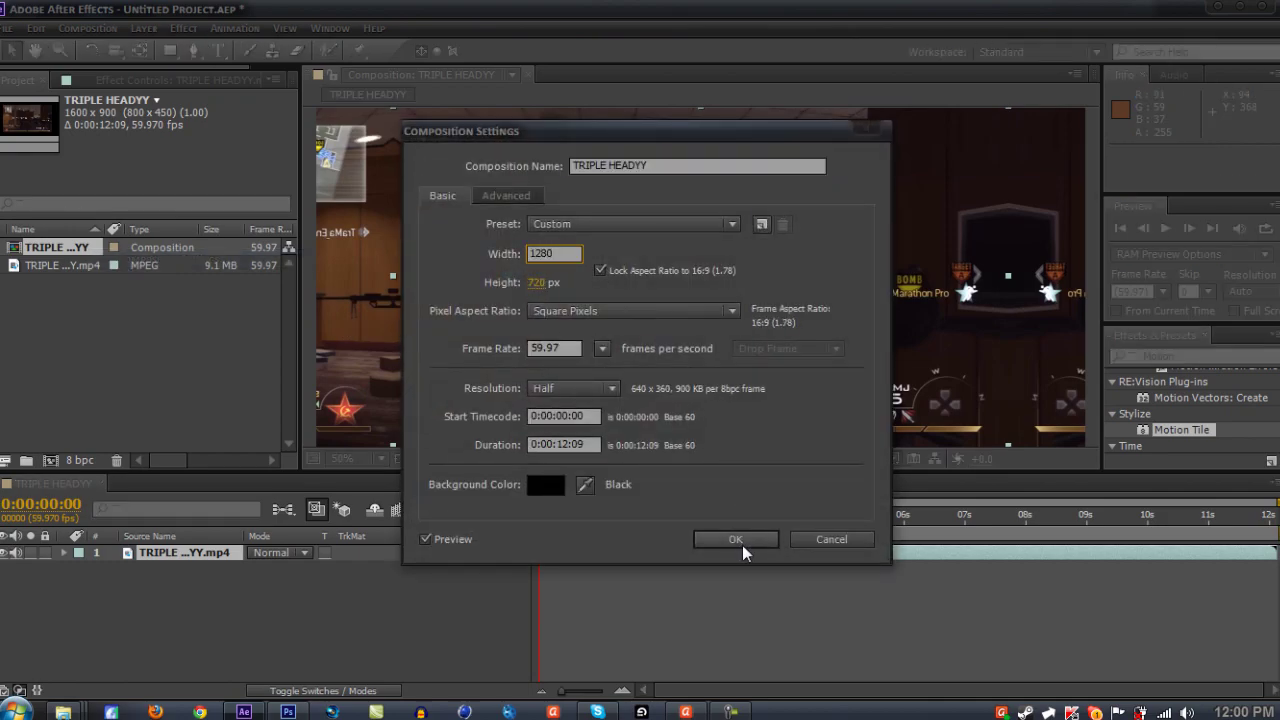
click(743, 542)
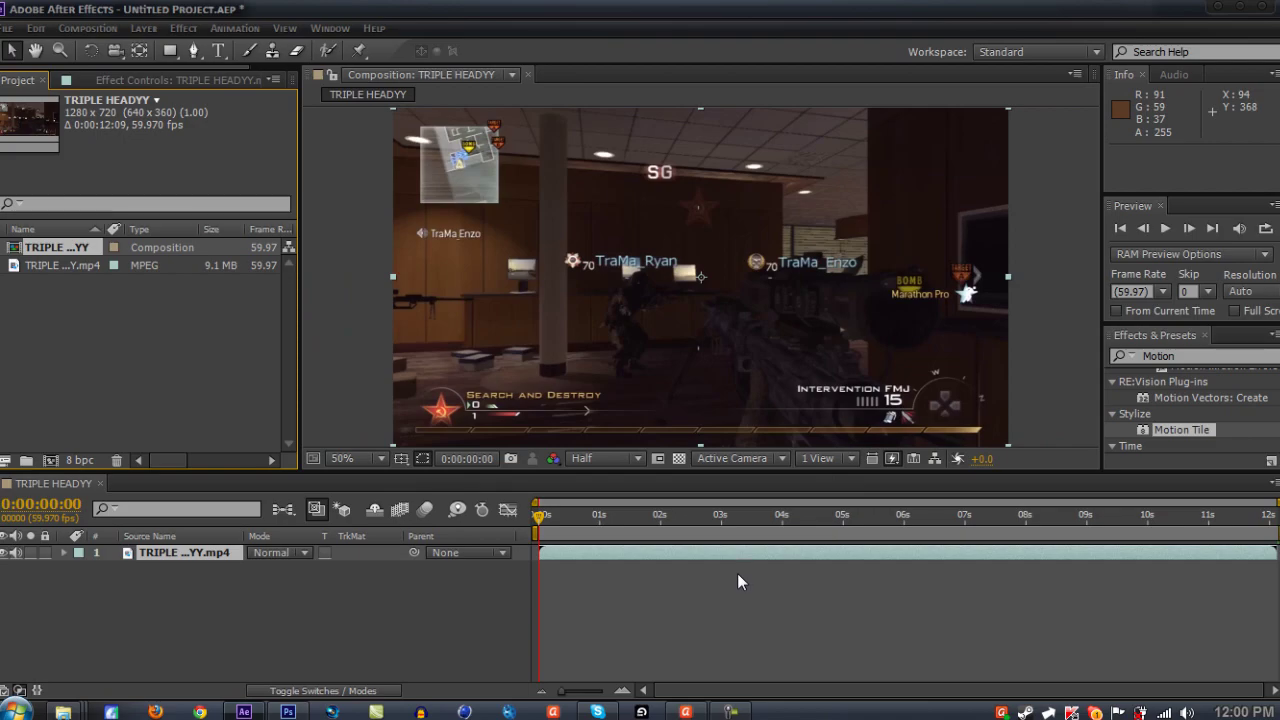
key(ctrl+z)
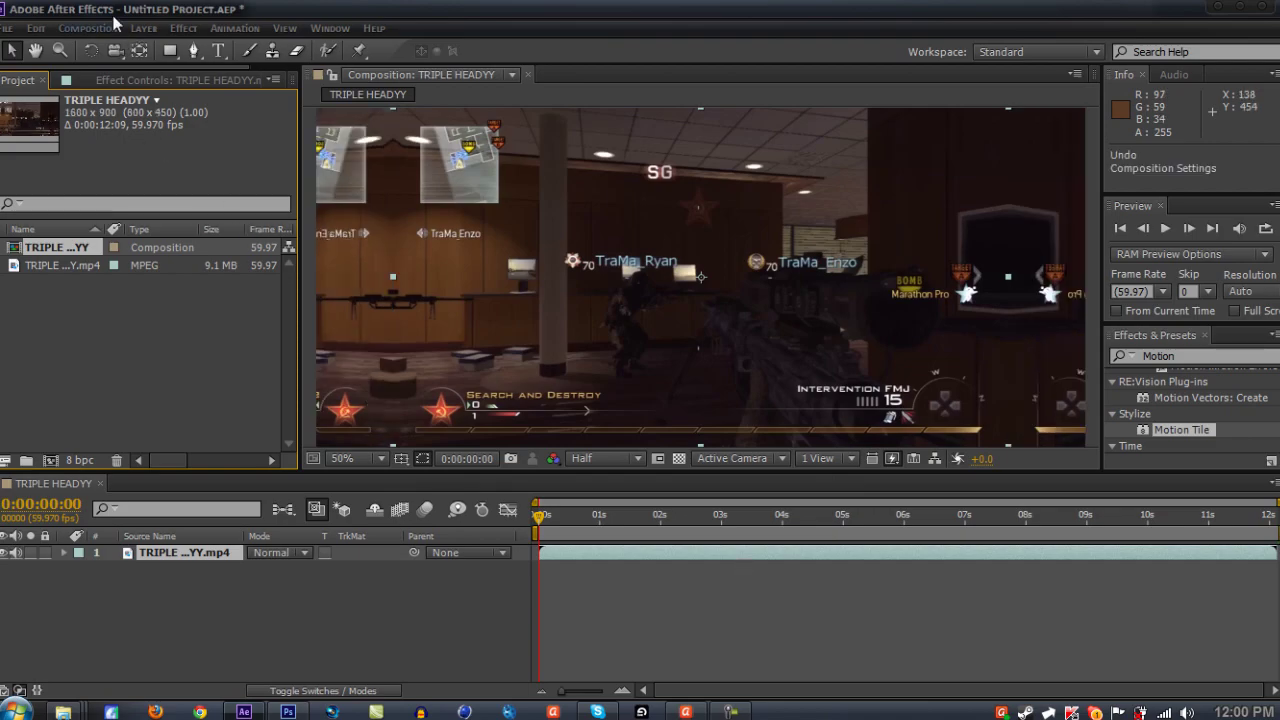
Create Comp 1 at 1280 × 720, 0:00:24:09 long, with Half resolution
click(88, 28)
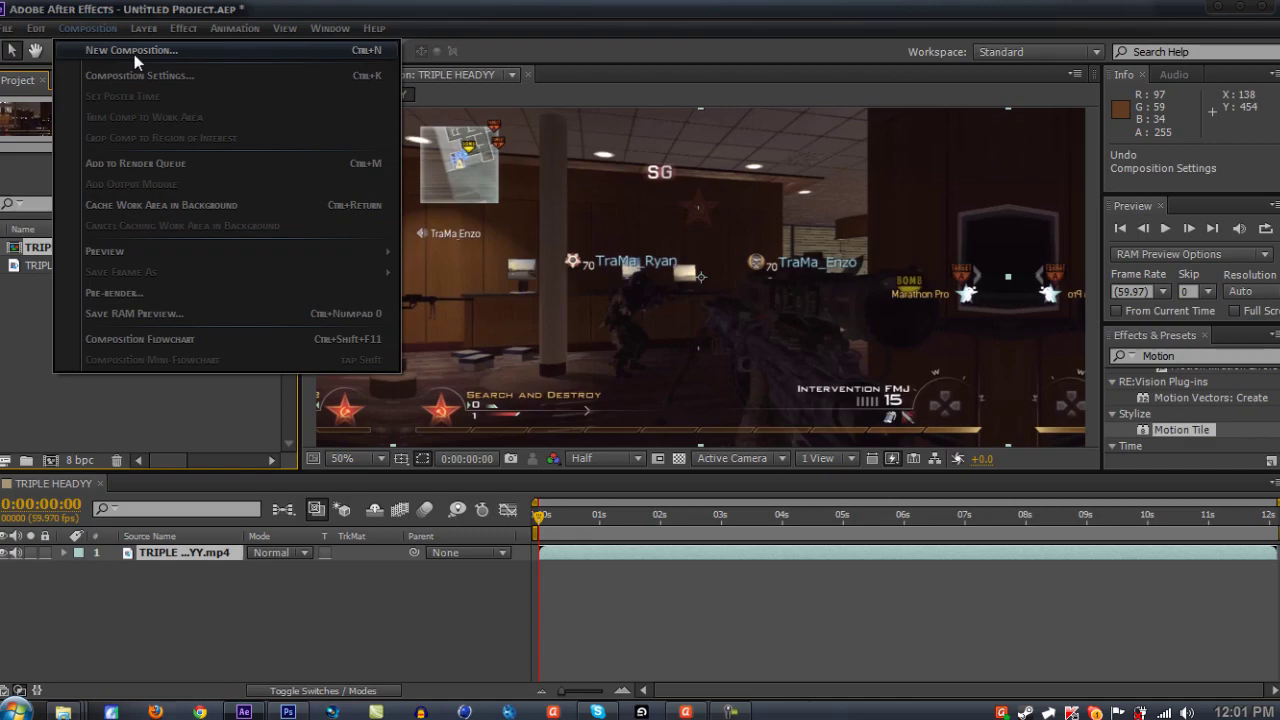
click(134, 50)
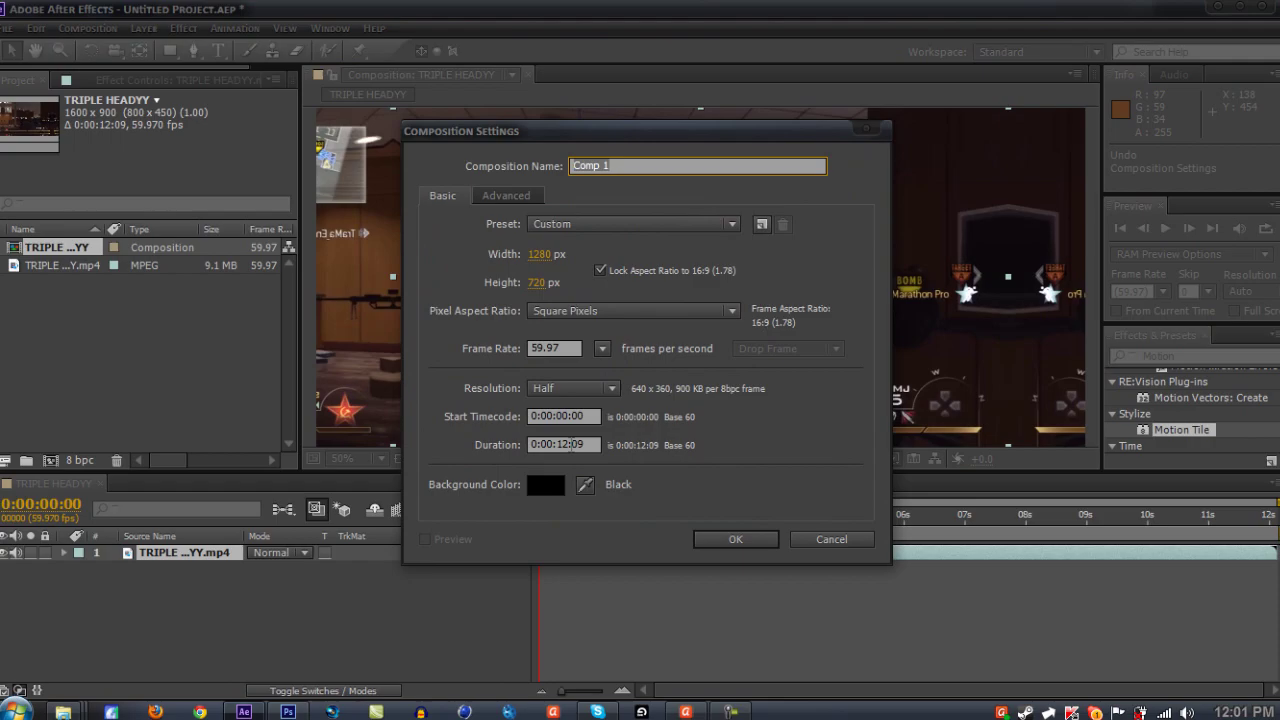
click(567, 443)
key(BackSpace)
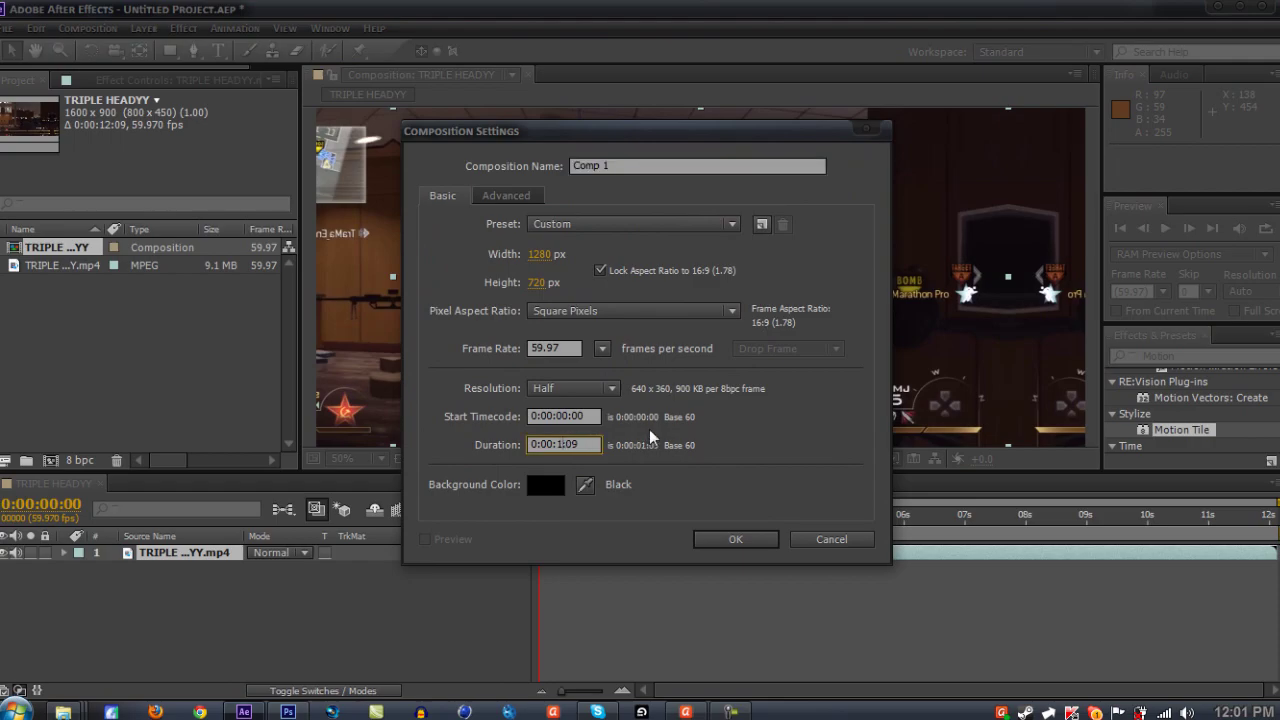
key(BackSpace)
text(24)
click(605, 390)
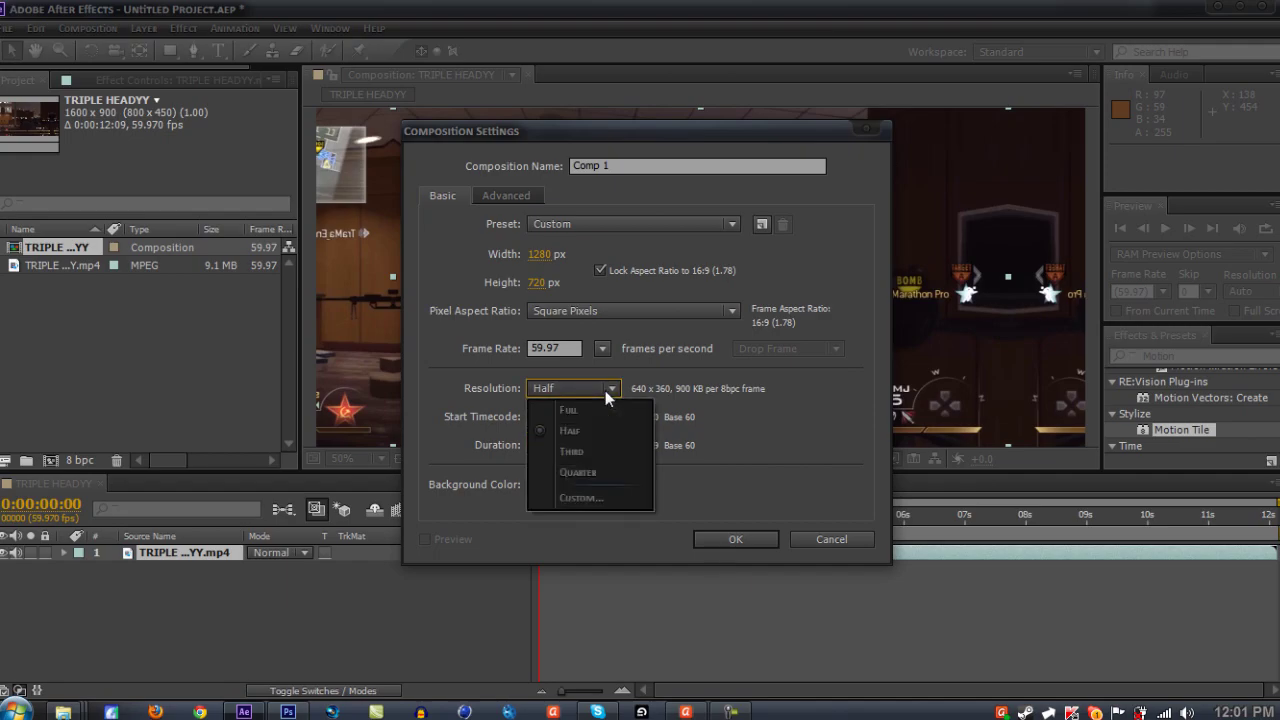
click(606, 391)
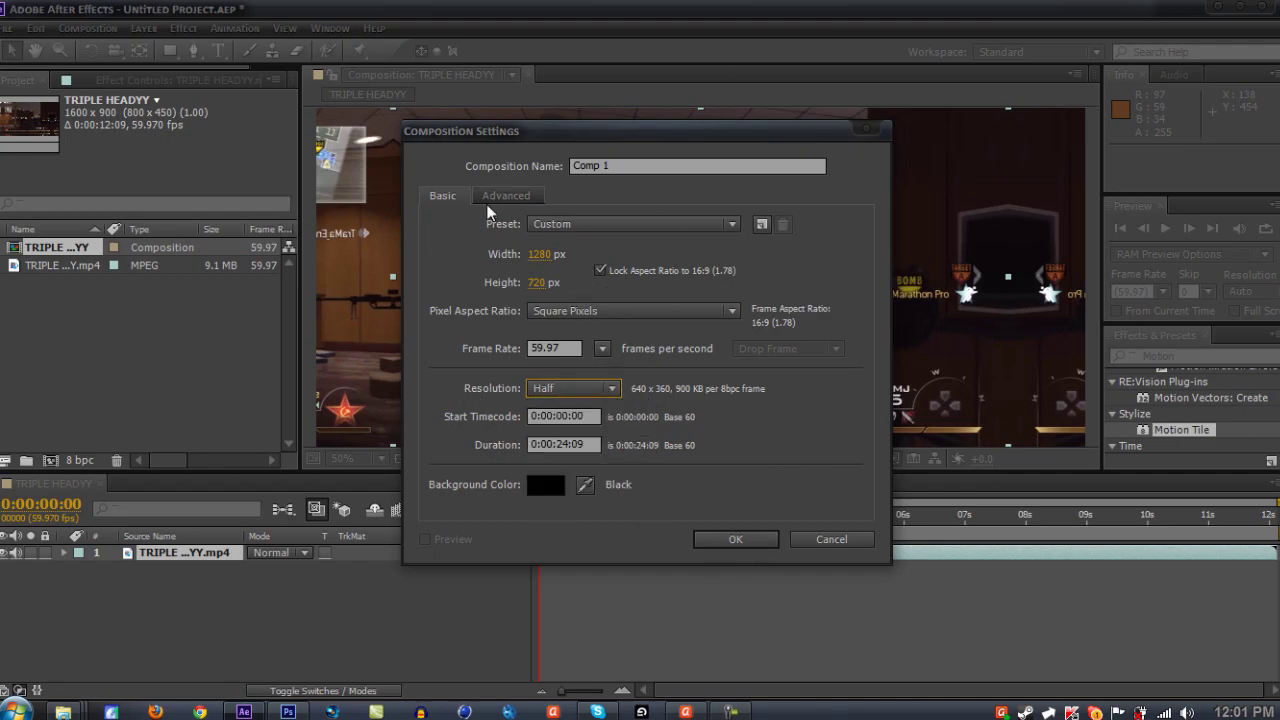
click(735, 542)
Add TRIPLE HEADYY as a layer in Comp 1, test its Scale, and leave it at 100%
click(50, 260)
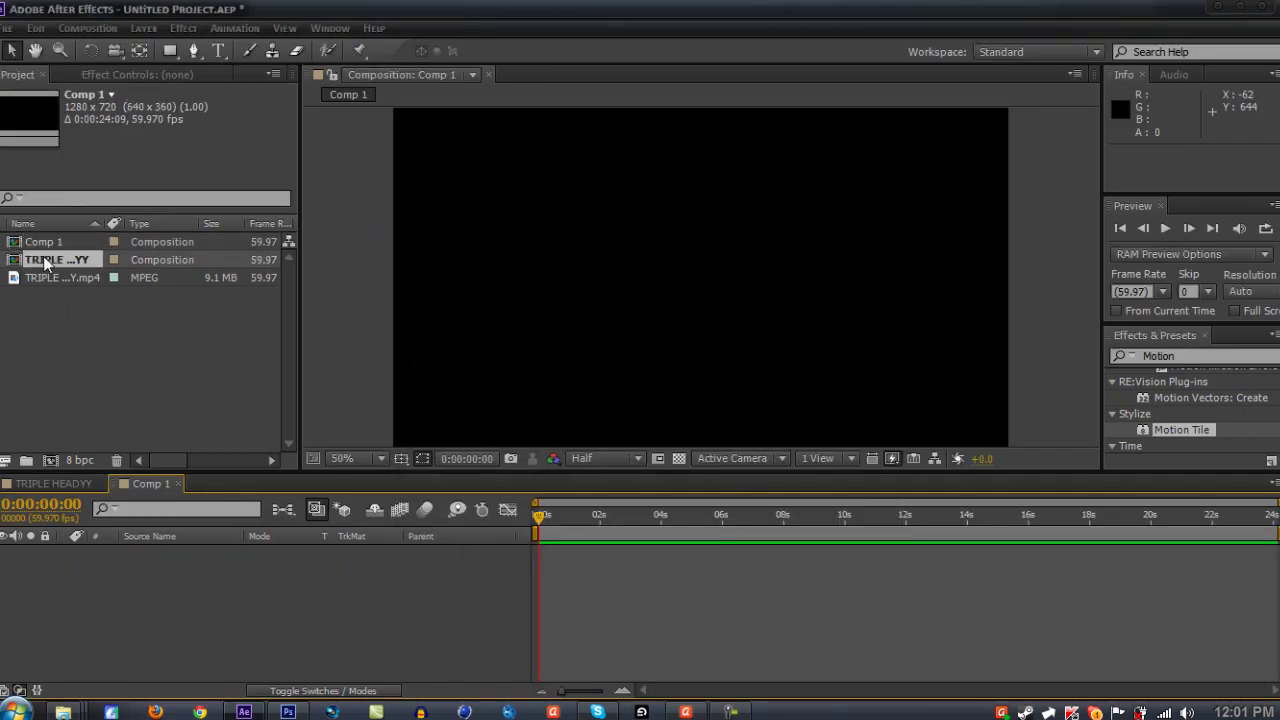
drag(53, 261, 158, 568)
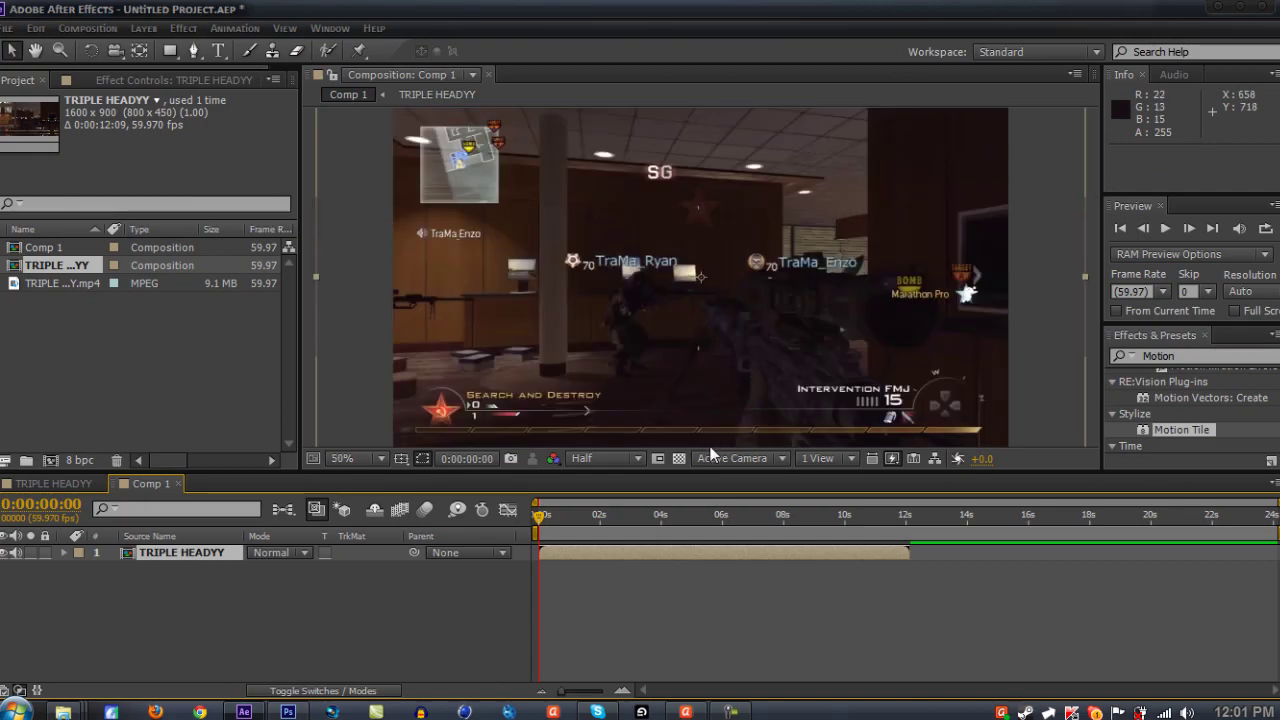
key(comma)
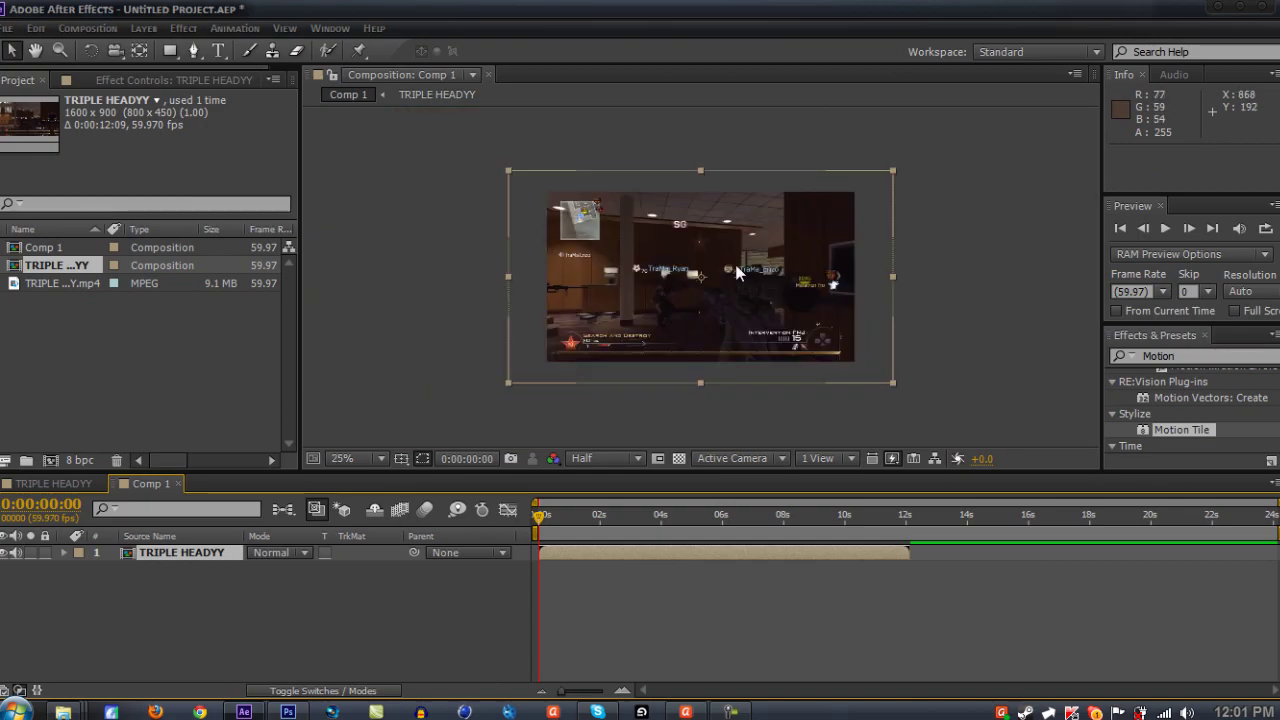
key(s)
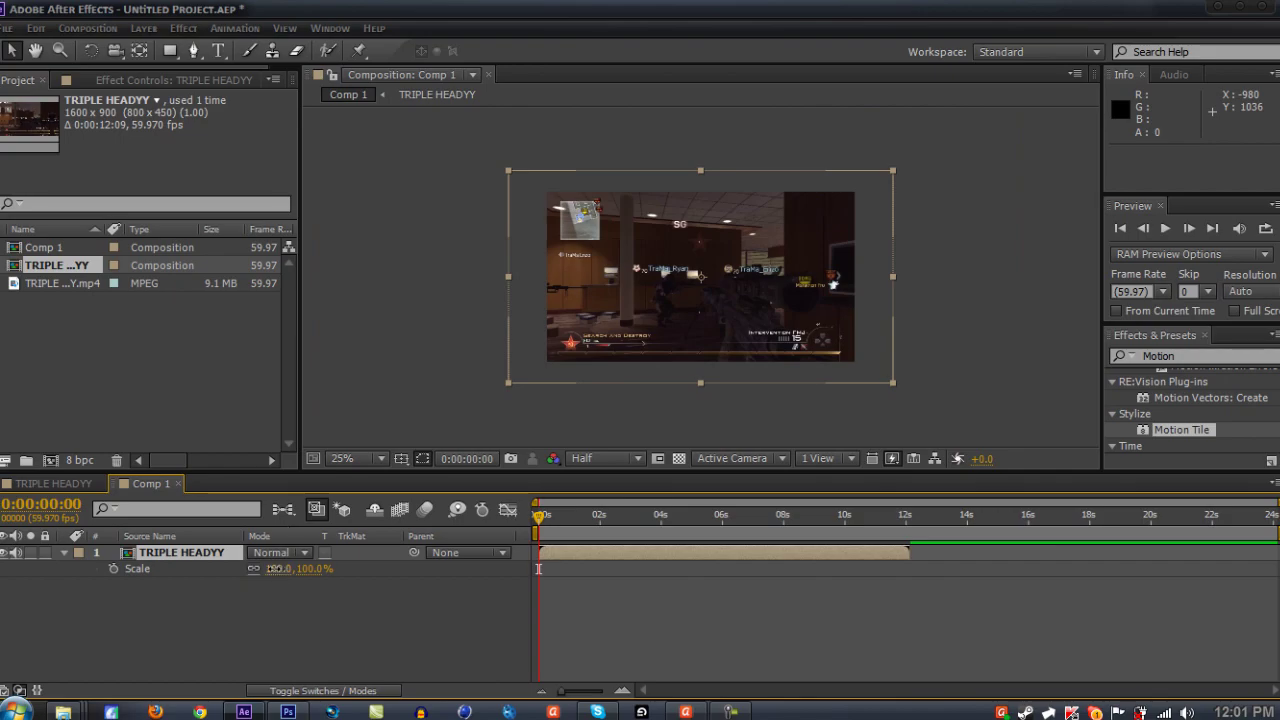
drag(287, 569, 250, 569)
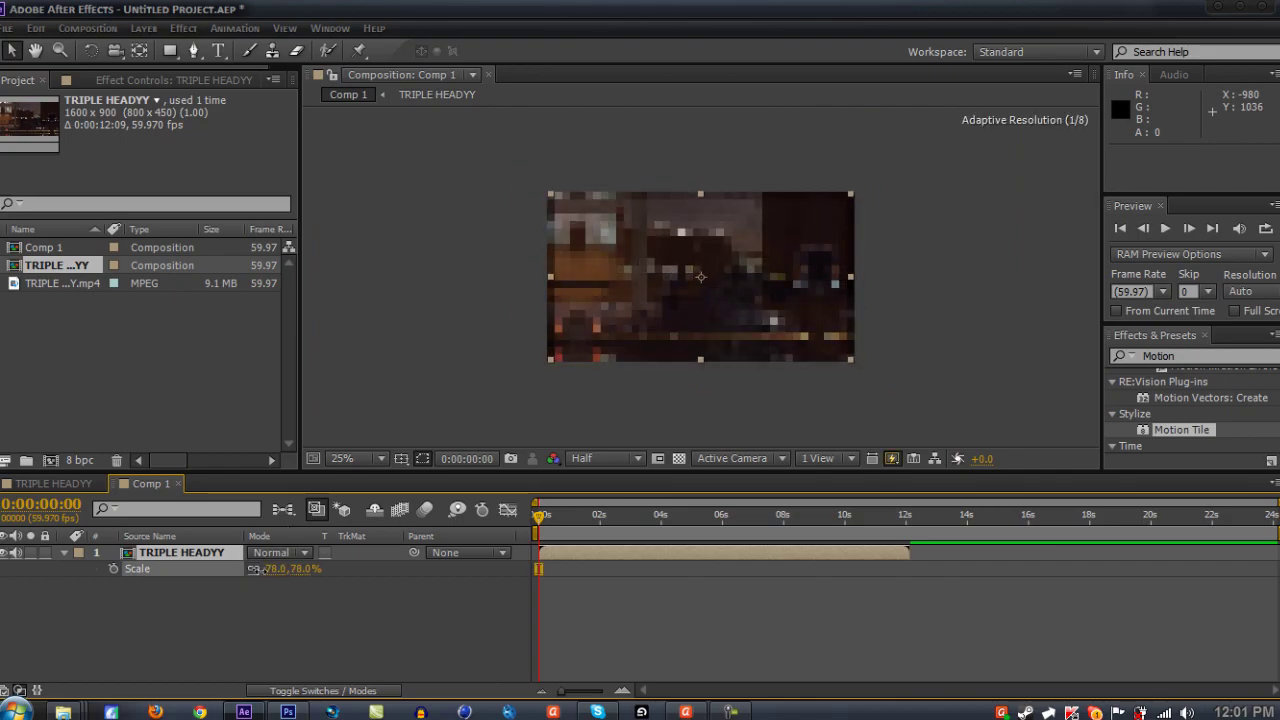
key(period)
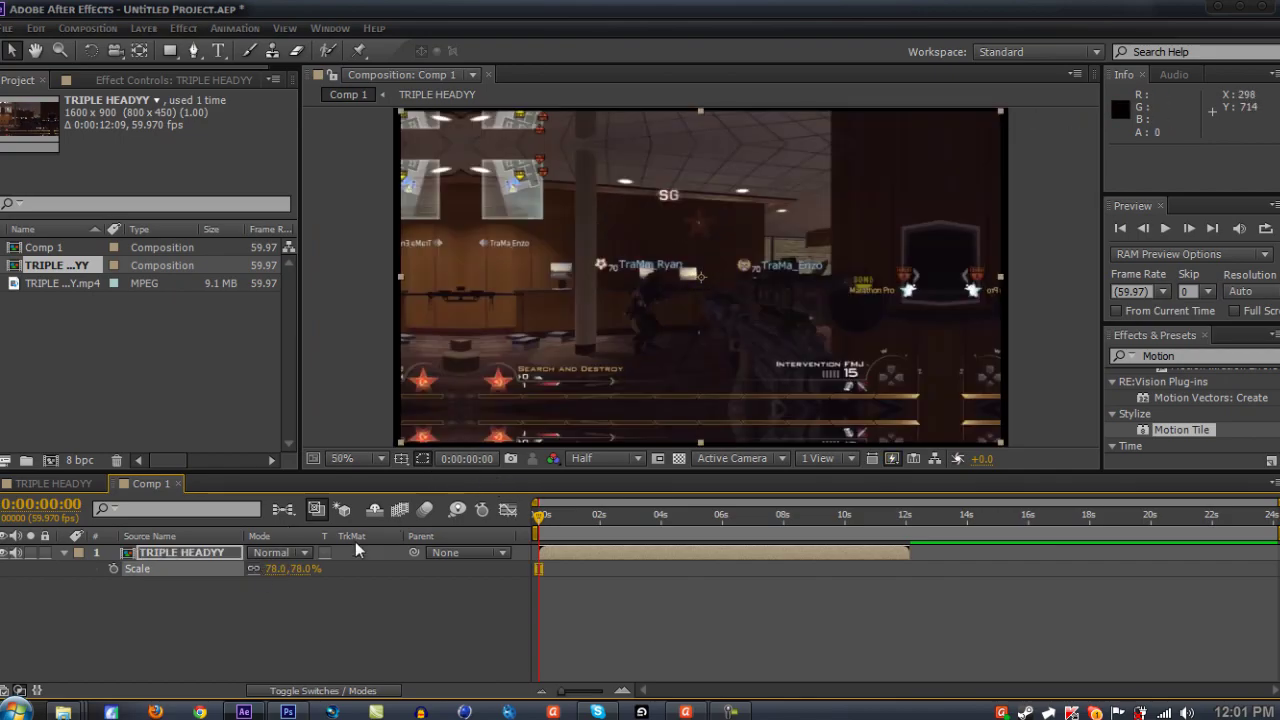
drag(273, 569, 299, 570)
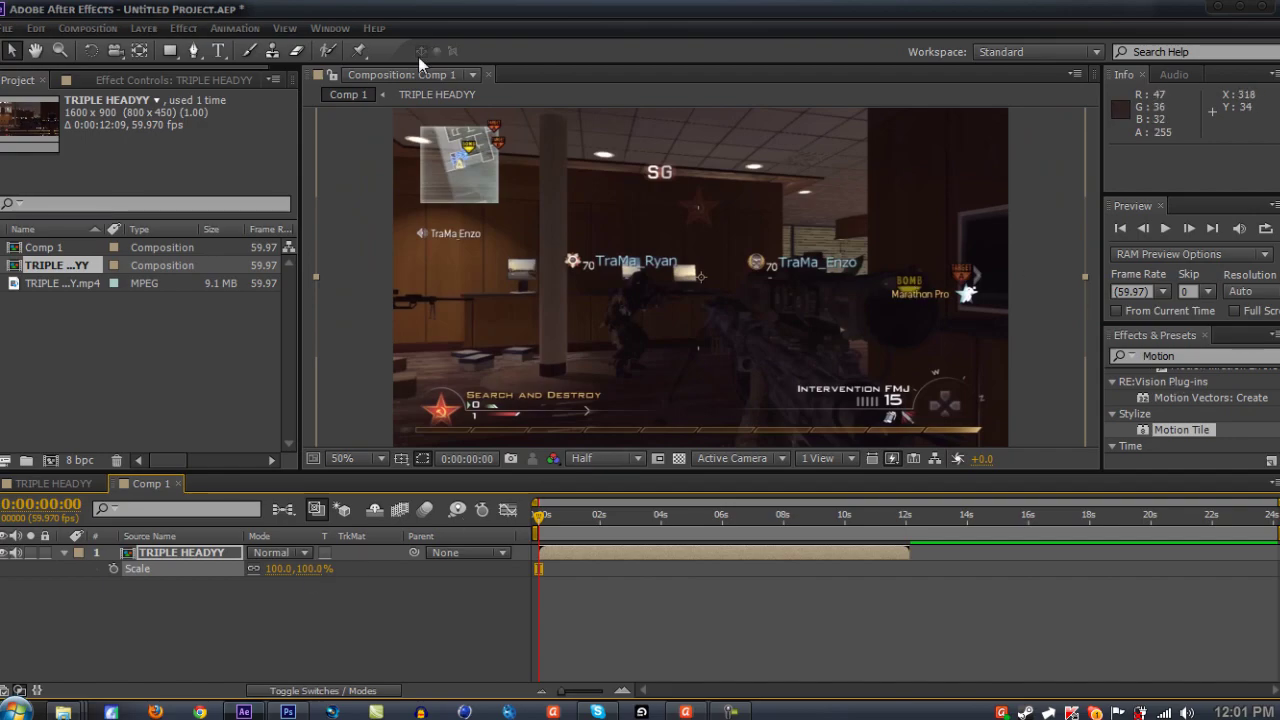
Apply Twixtor Pro to the layer with a 59.97 input frame rate
click(183, 28)
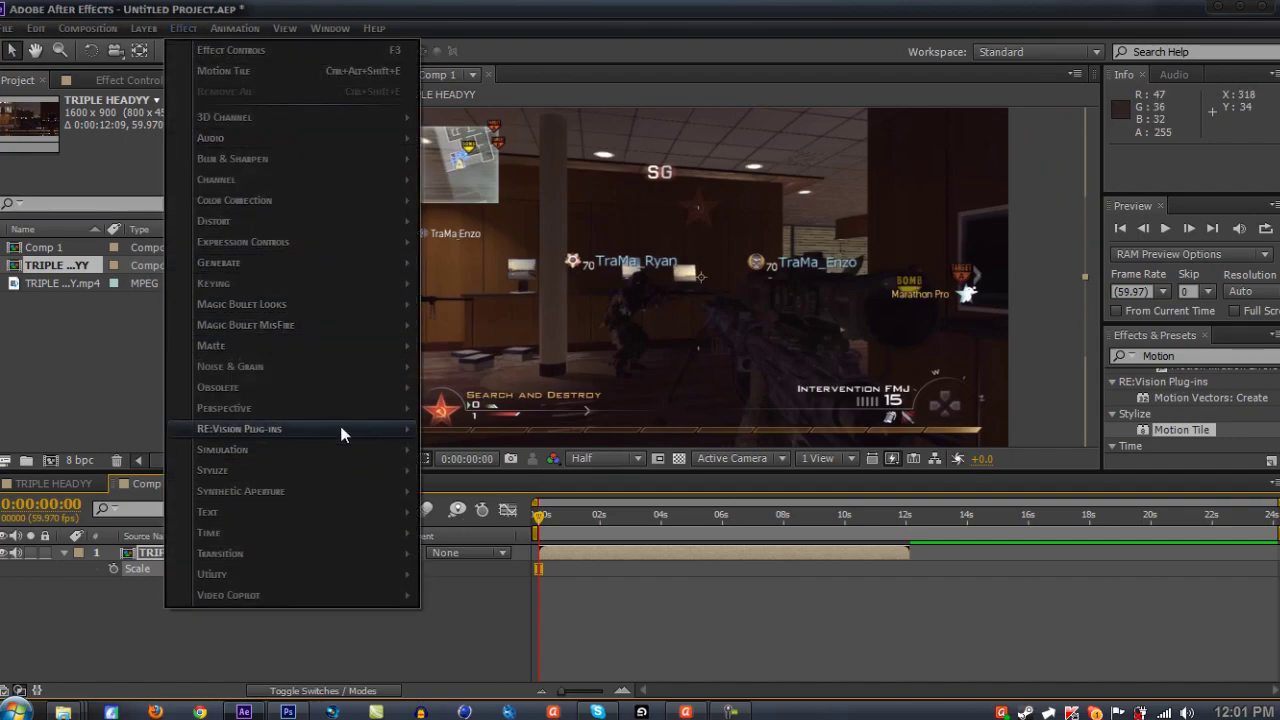
mouse_move(341, 433)
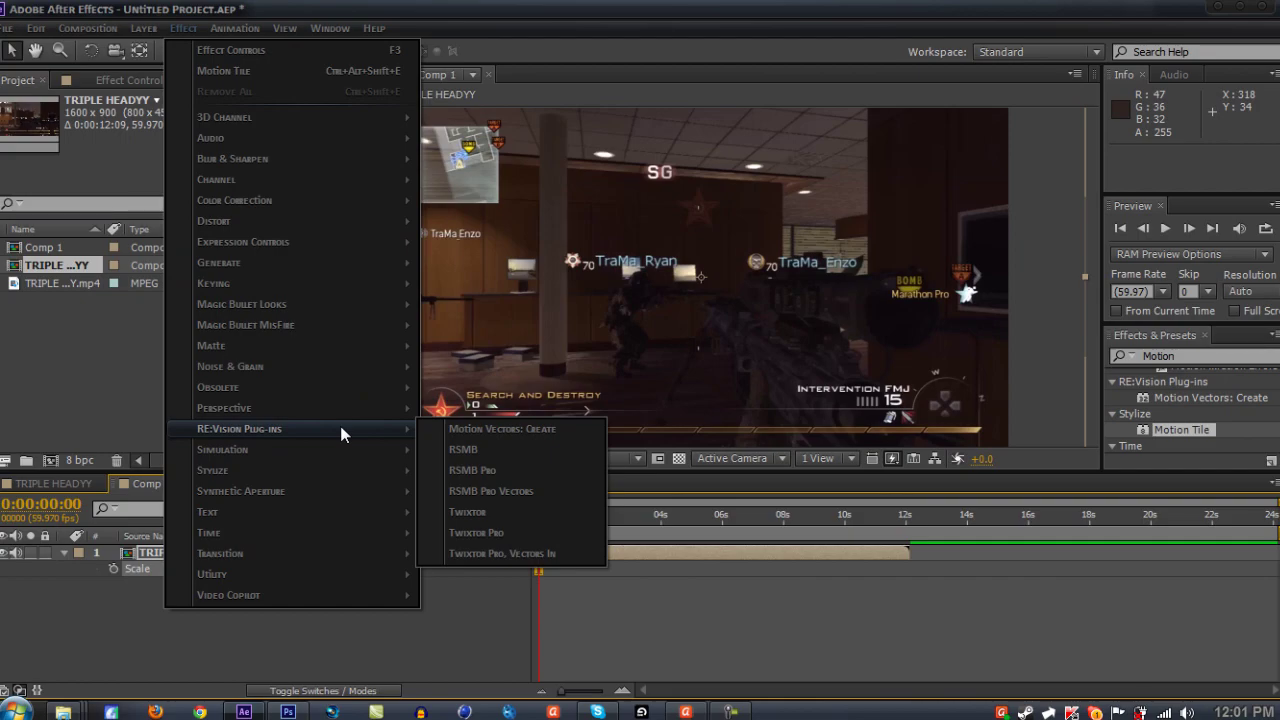
click(519, 533)
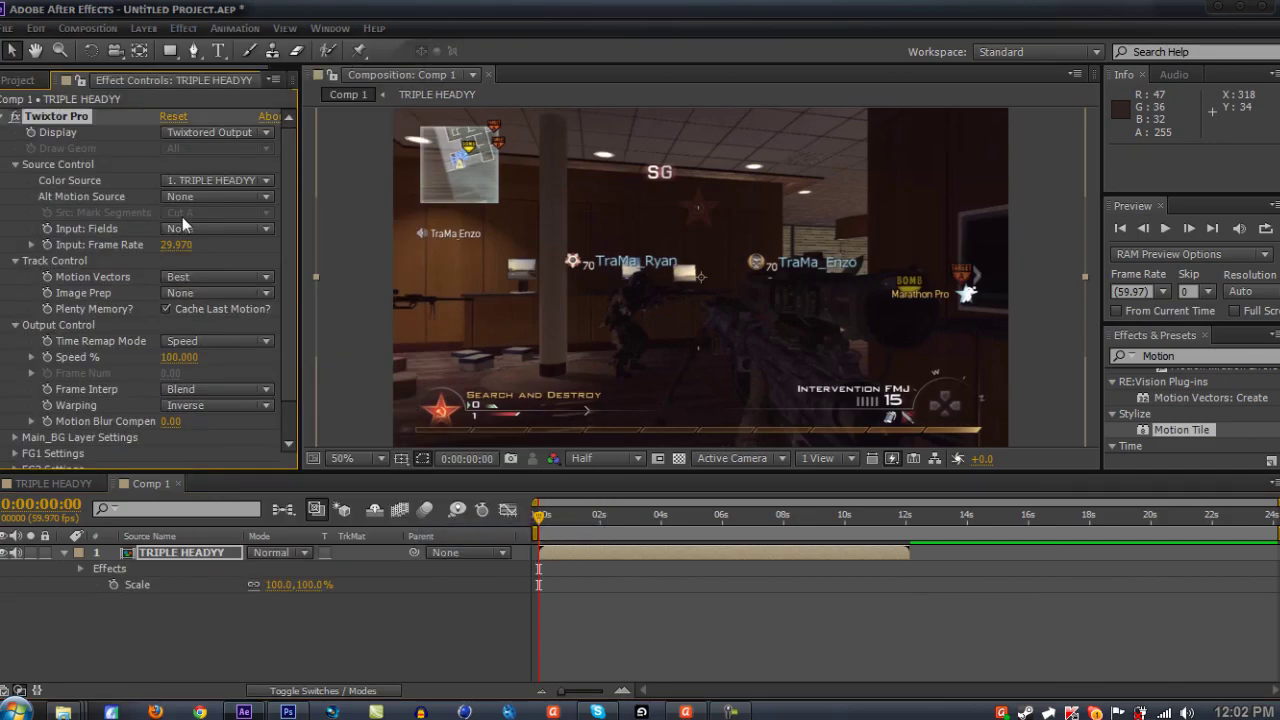
click(188, 247)
text(59.97)
click(342, 244)
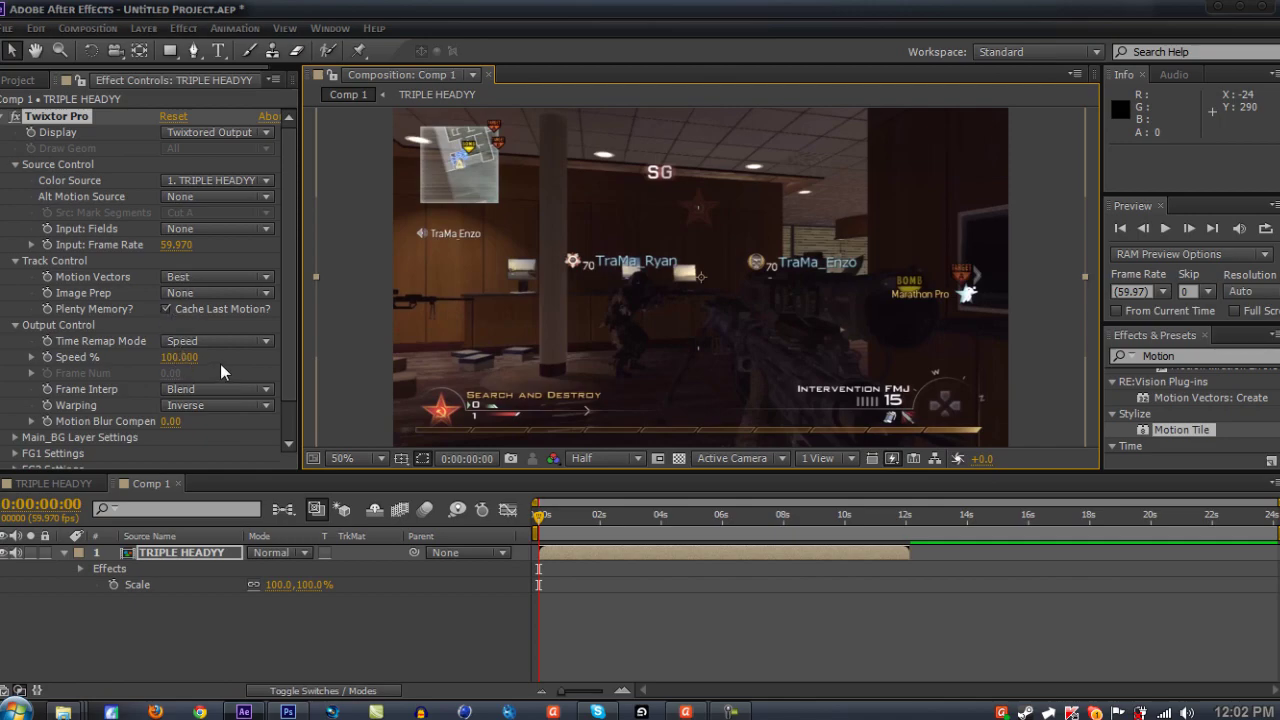
Set Twixtor frame interpolation to Motion Weighted Blend and warping to Forward
scroll(221, 366, down, 1)
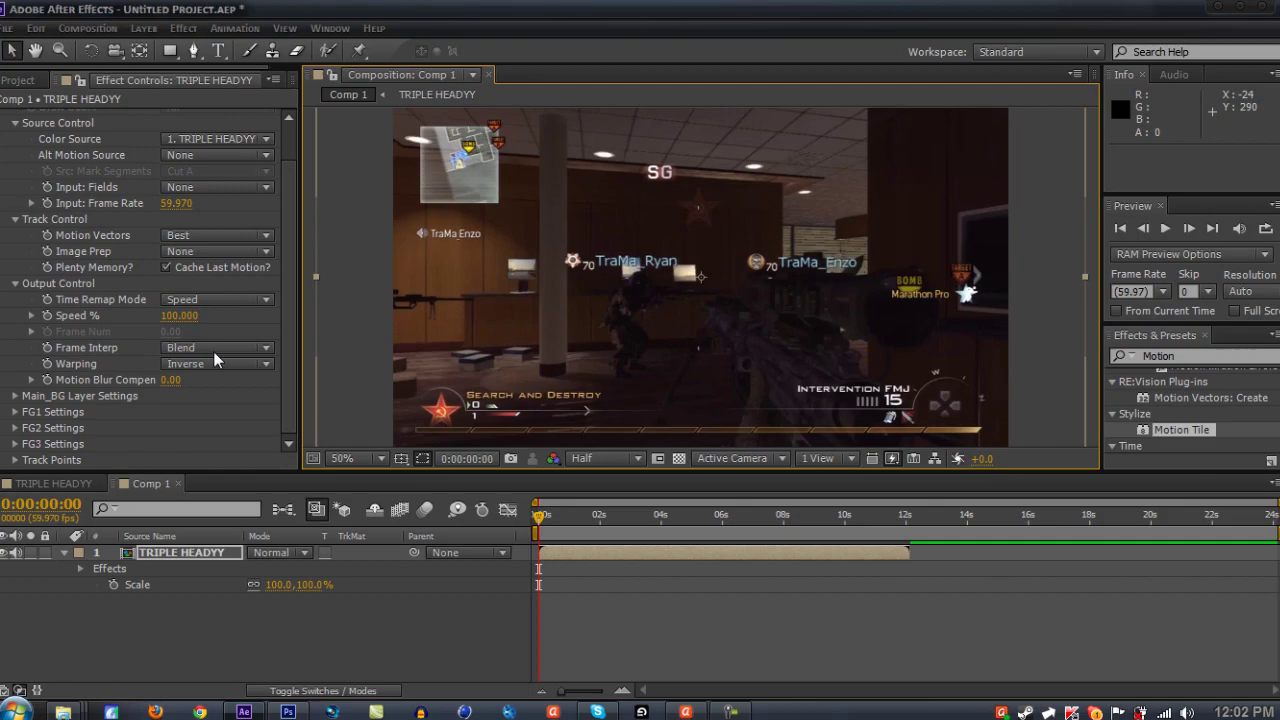
click(213, 351)
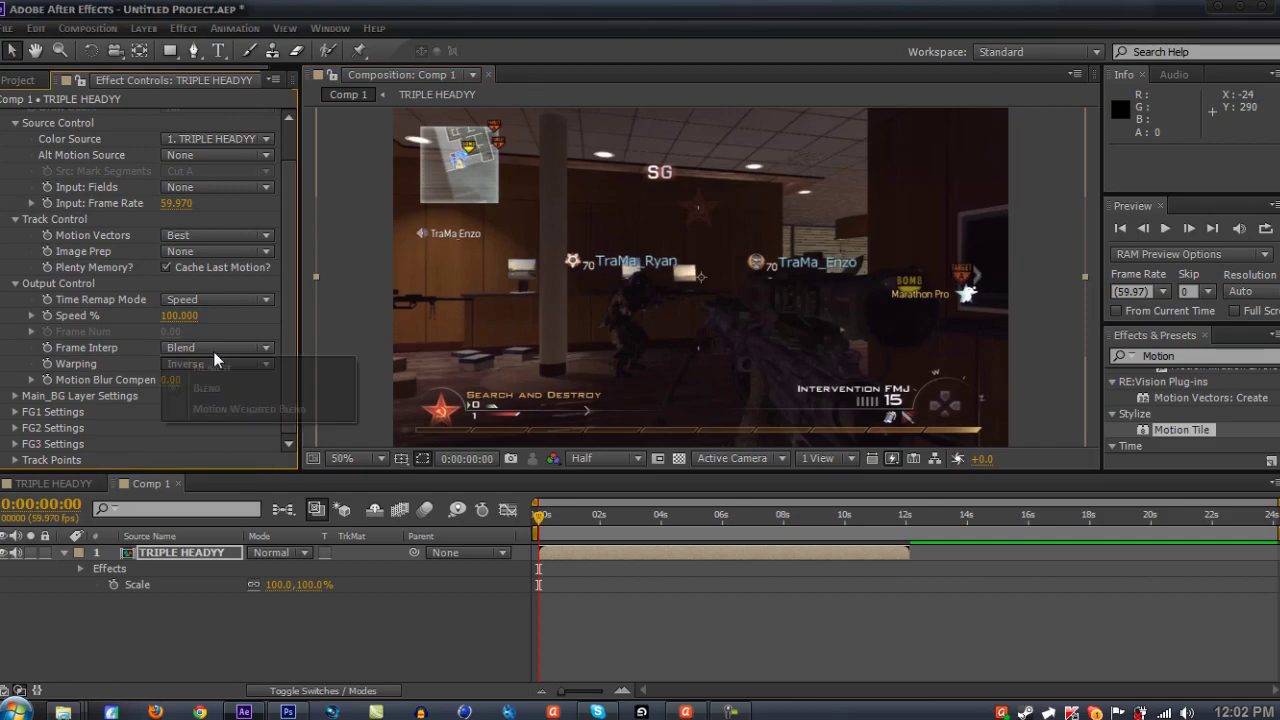
click(220, 411)
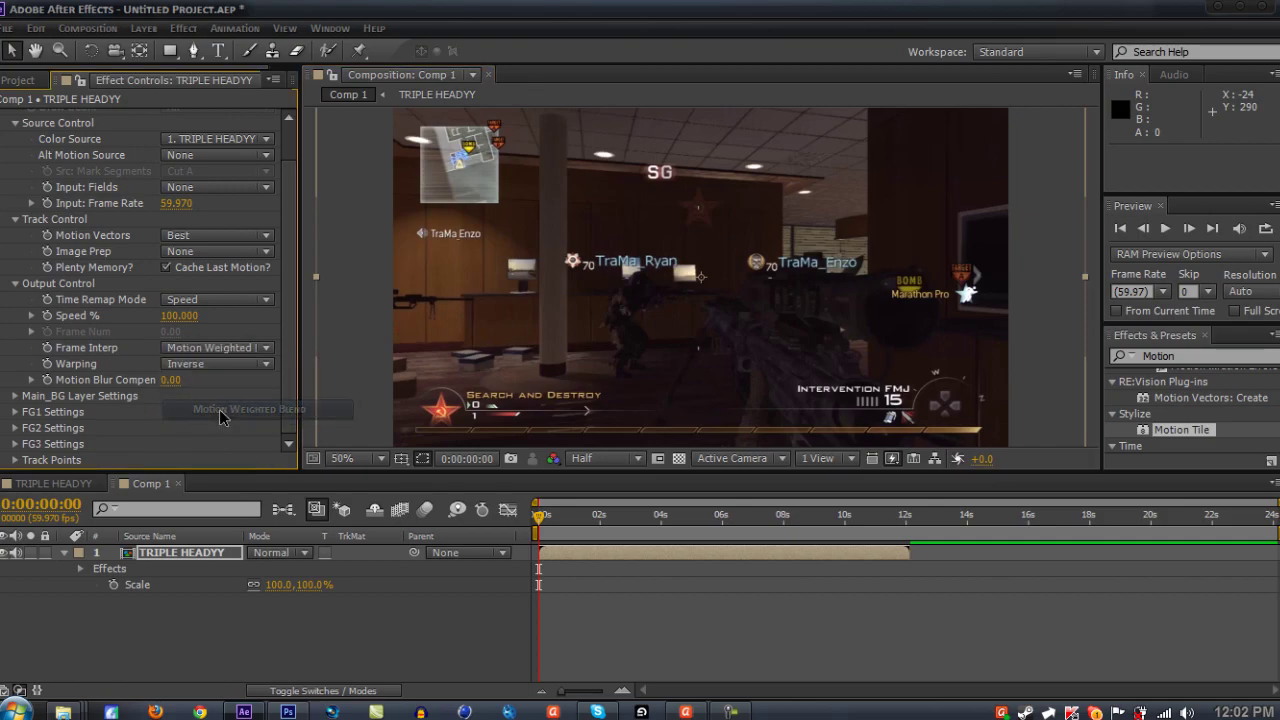
click(188, 364)
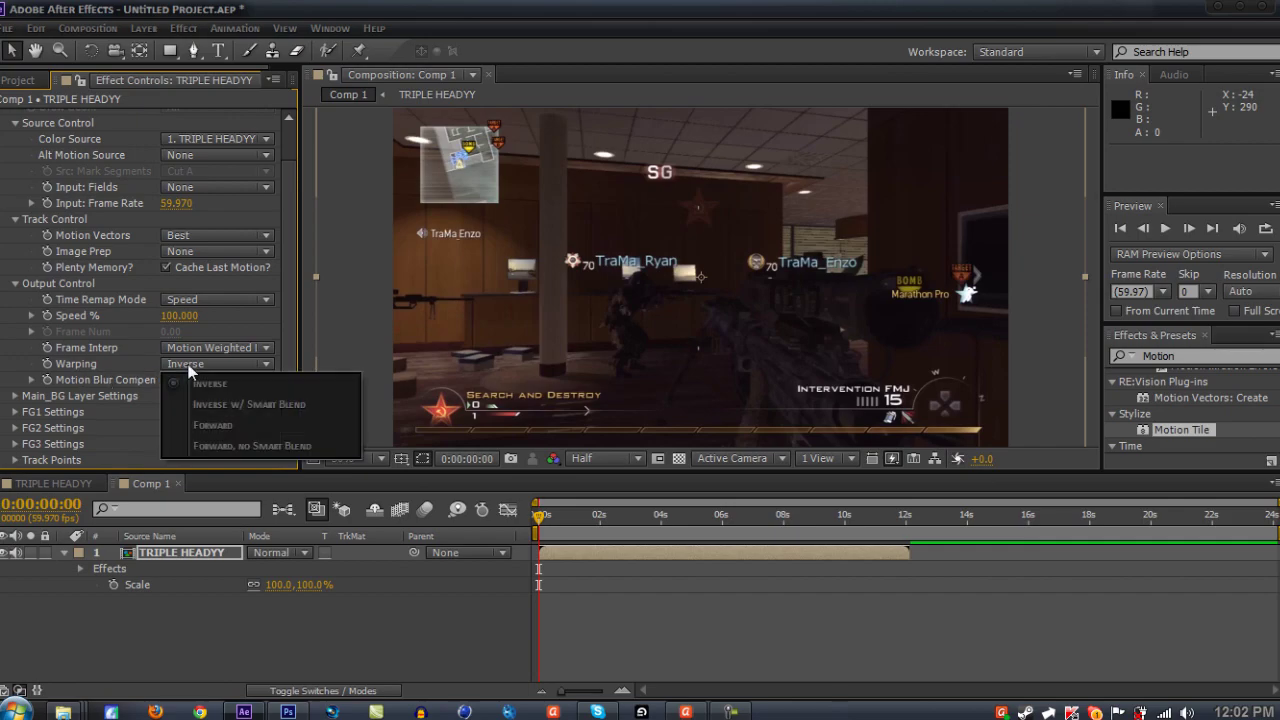
click(241, 428)
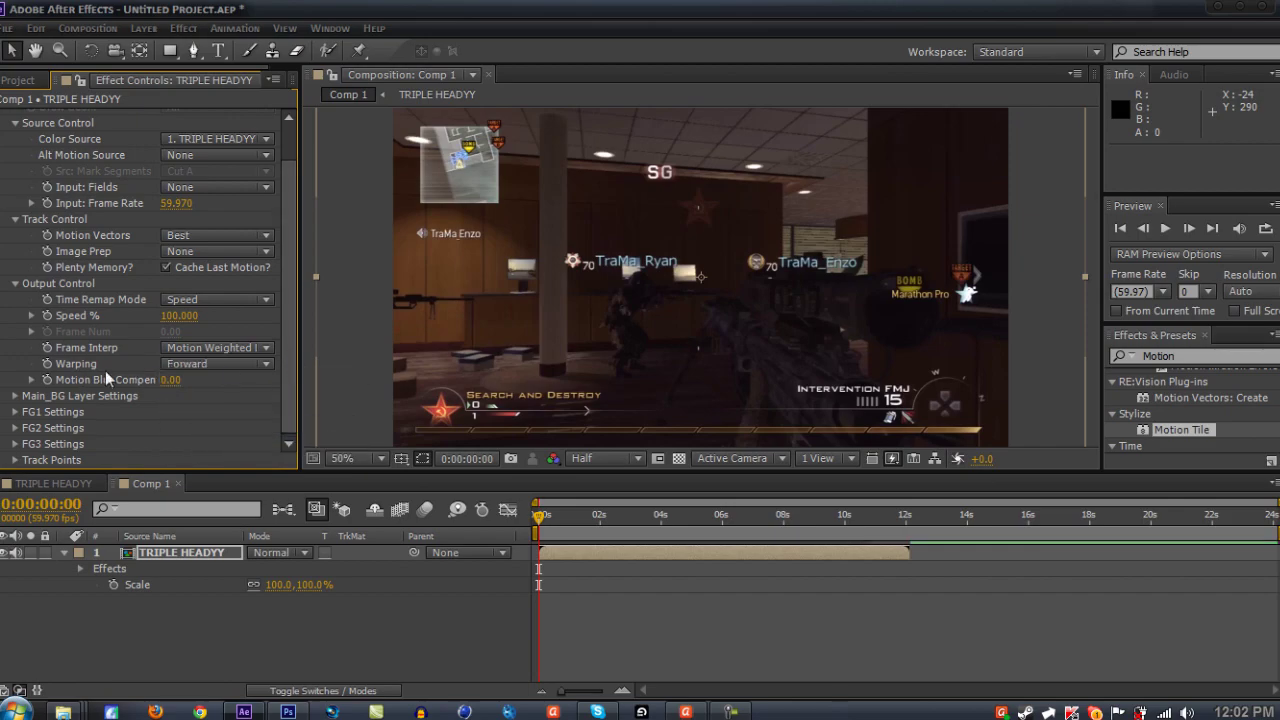
Set the Main_BG and FG1 motion sensitivity values to 60
click(15, 396)
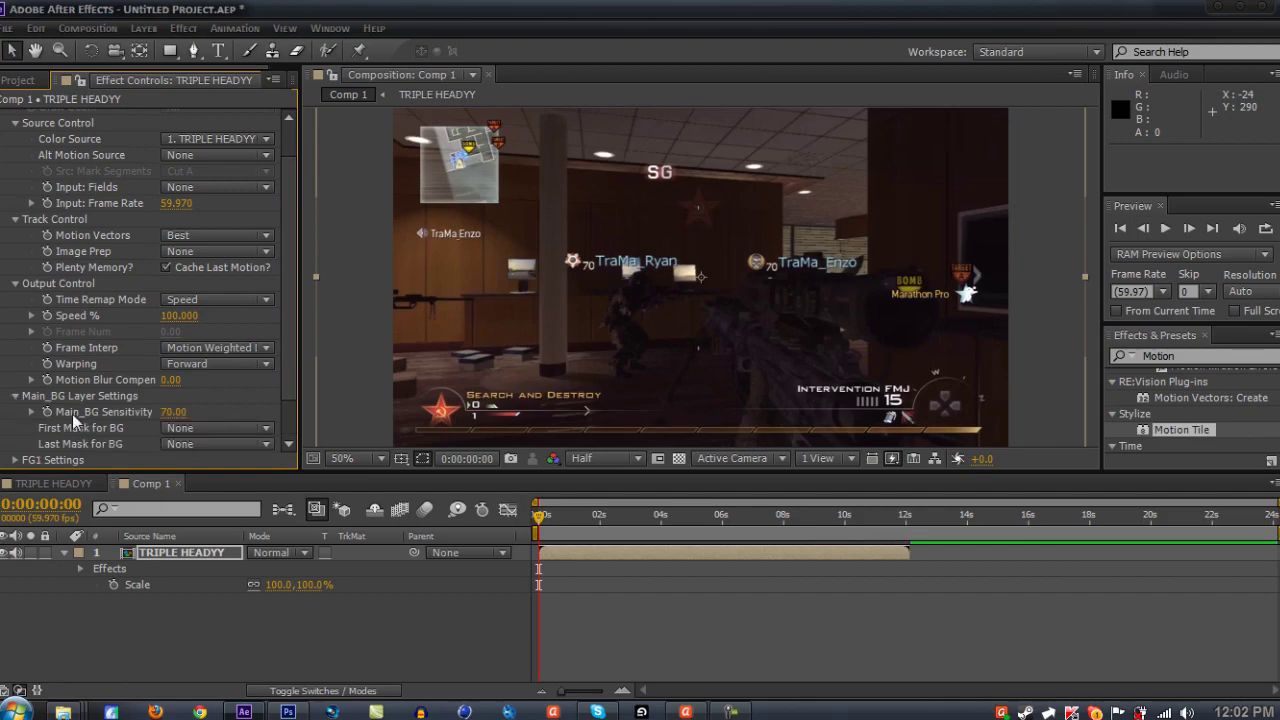
click(172, 413)
key(BackSpace)
text(60)
click(15, 396)
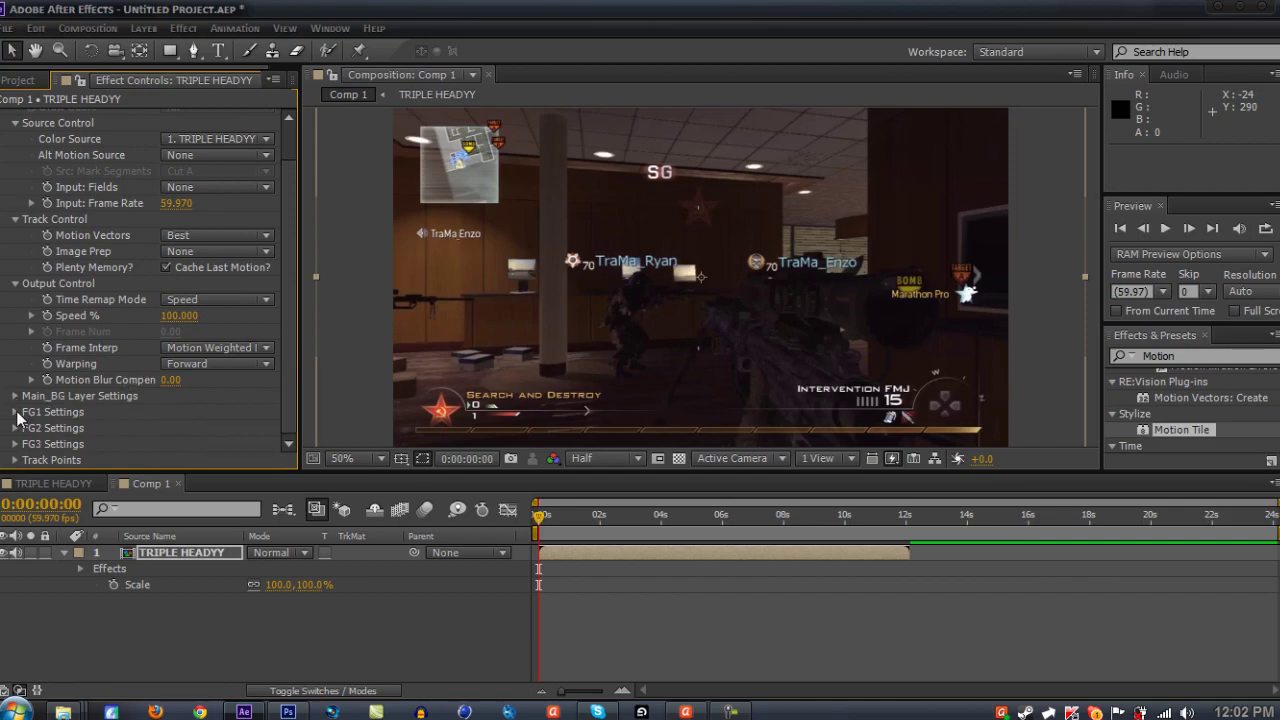
click(15, 412)
scroll(18, 411, down, 1)
click(173, 412)
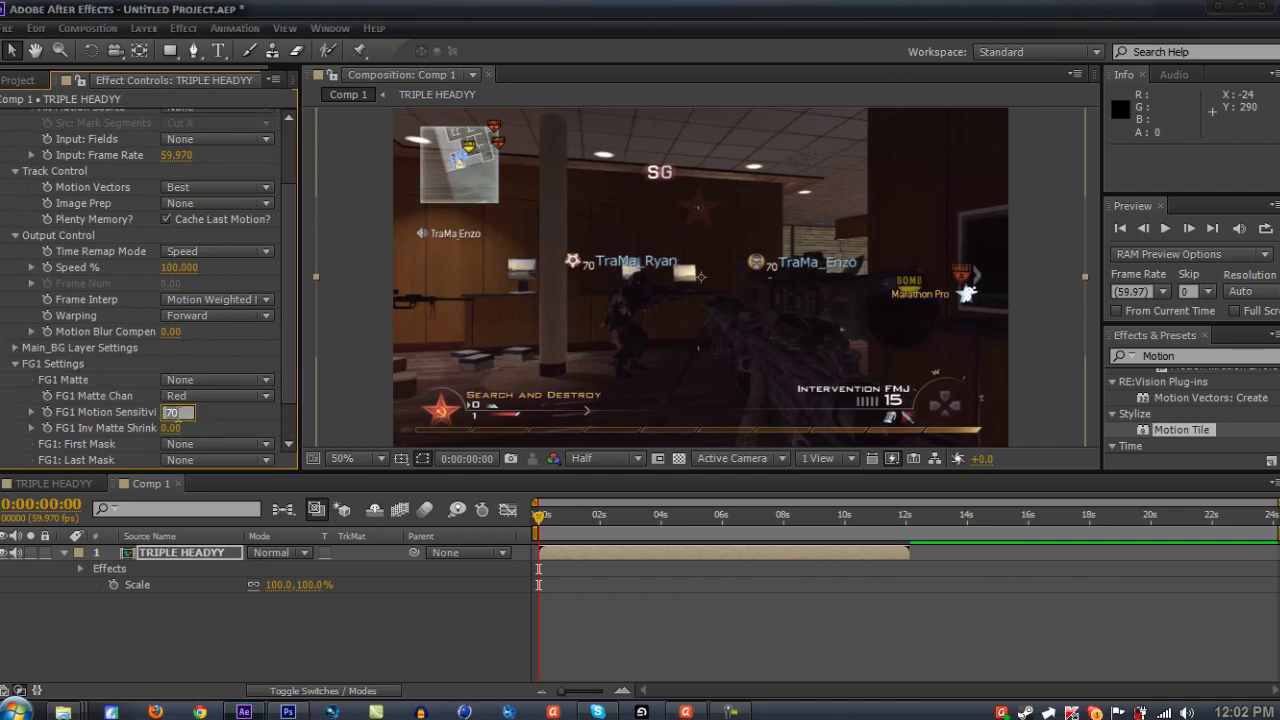
key(BackSpace)
click(15, 364)
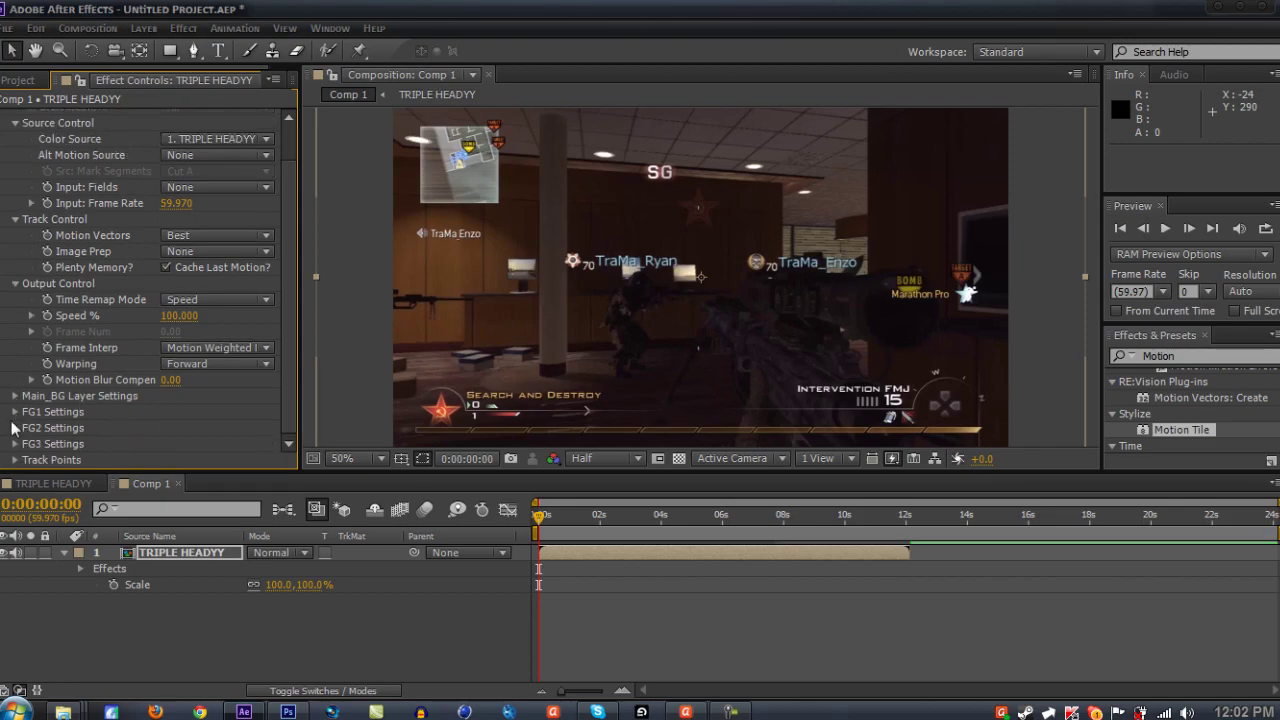
Set the FG2 and FG3 motion sensitivity values to 60
click(15, 380)
click(170, 412)
text(60)
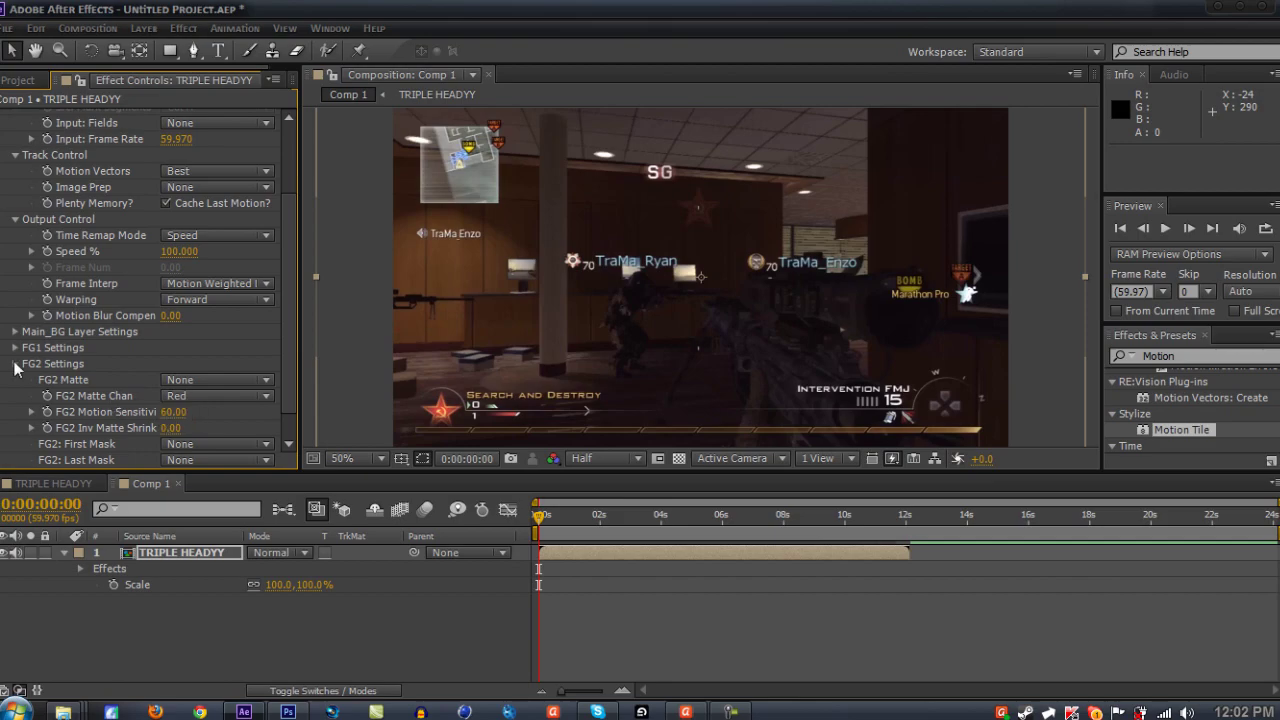
click(15, 364)
click(15, 448)
click(172, 414)
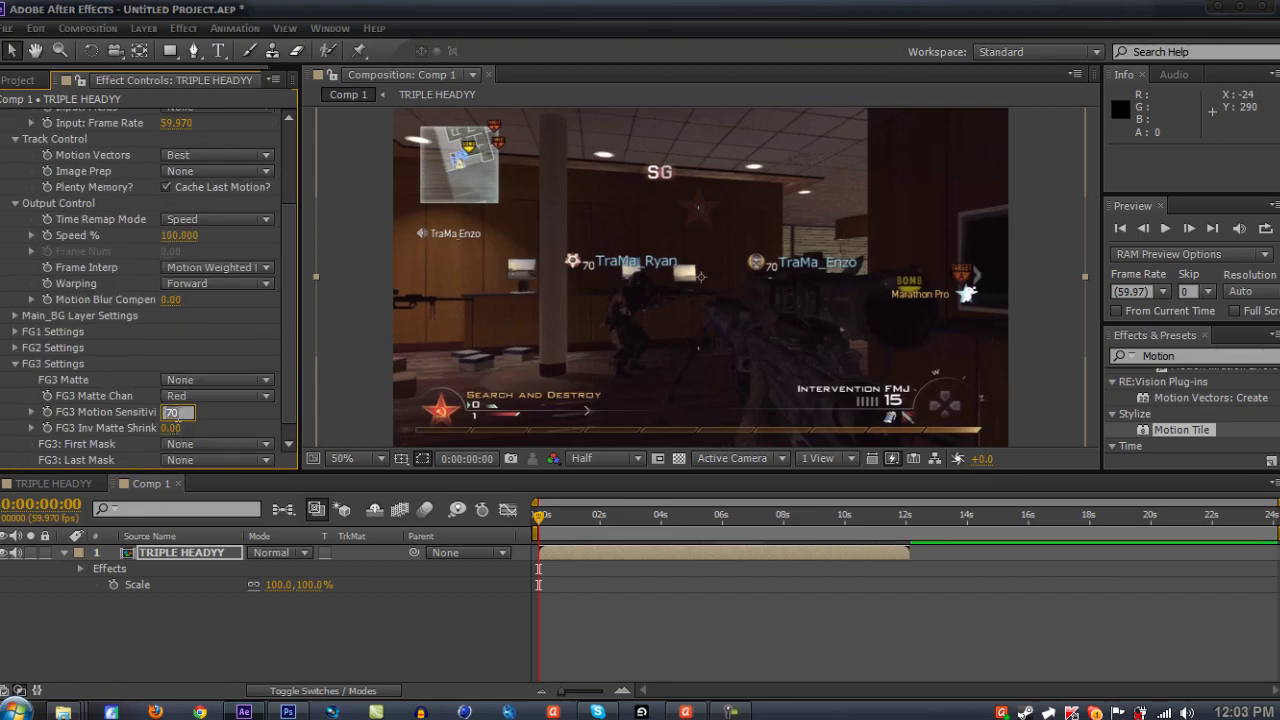
text(60)
click(15, 364)
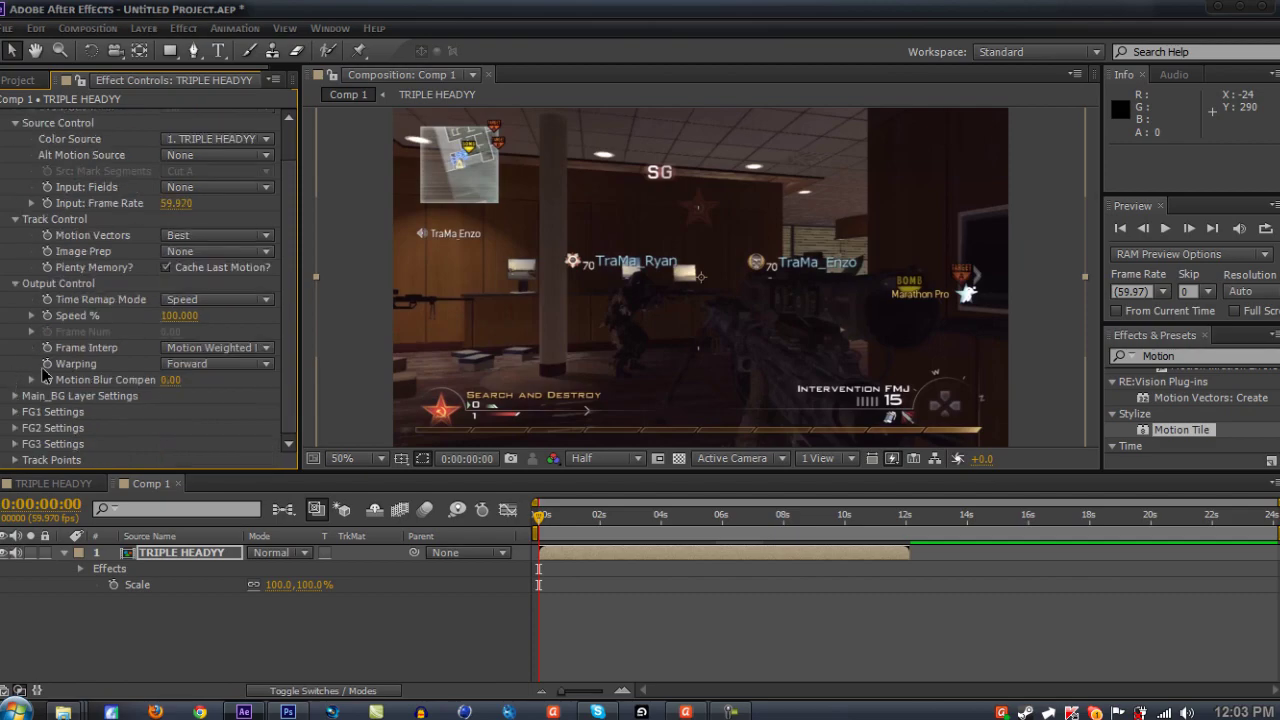
Expand the layer's Twixtor Pro properties in the timeline to reveal Speed %
click(64, 553)
click(80, 585)
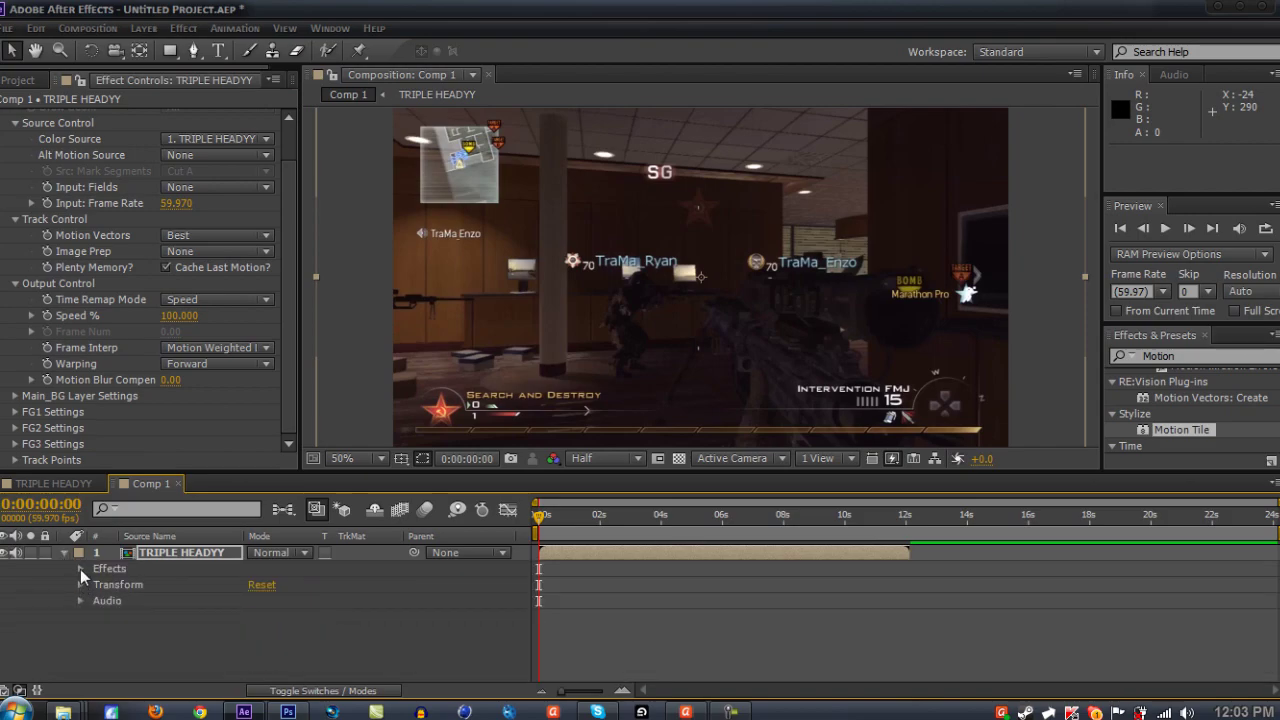
click(81, 568)
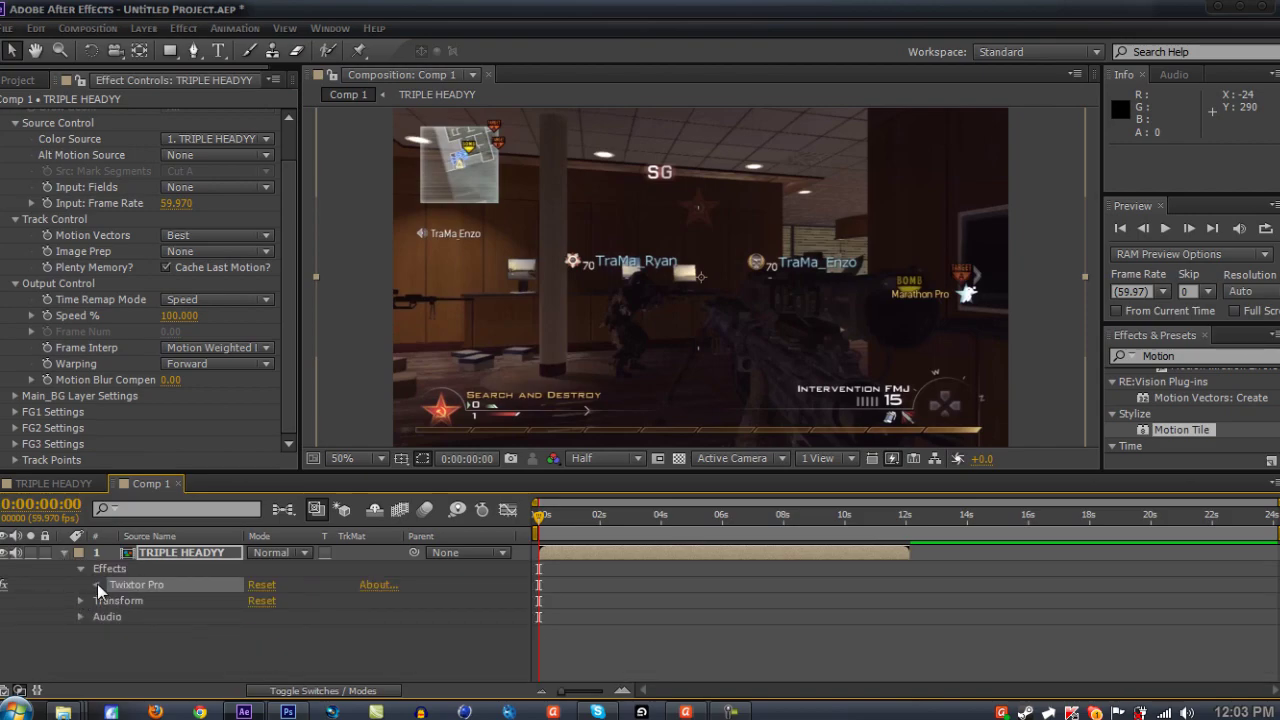
click(97, 584)
click(112, 633)
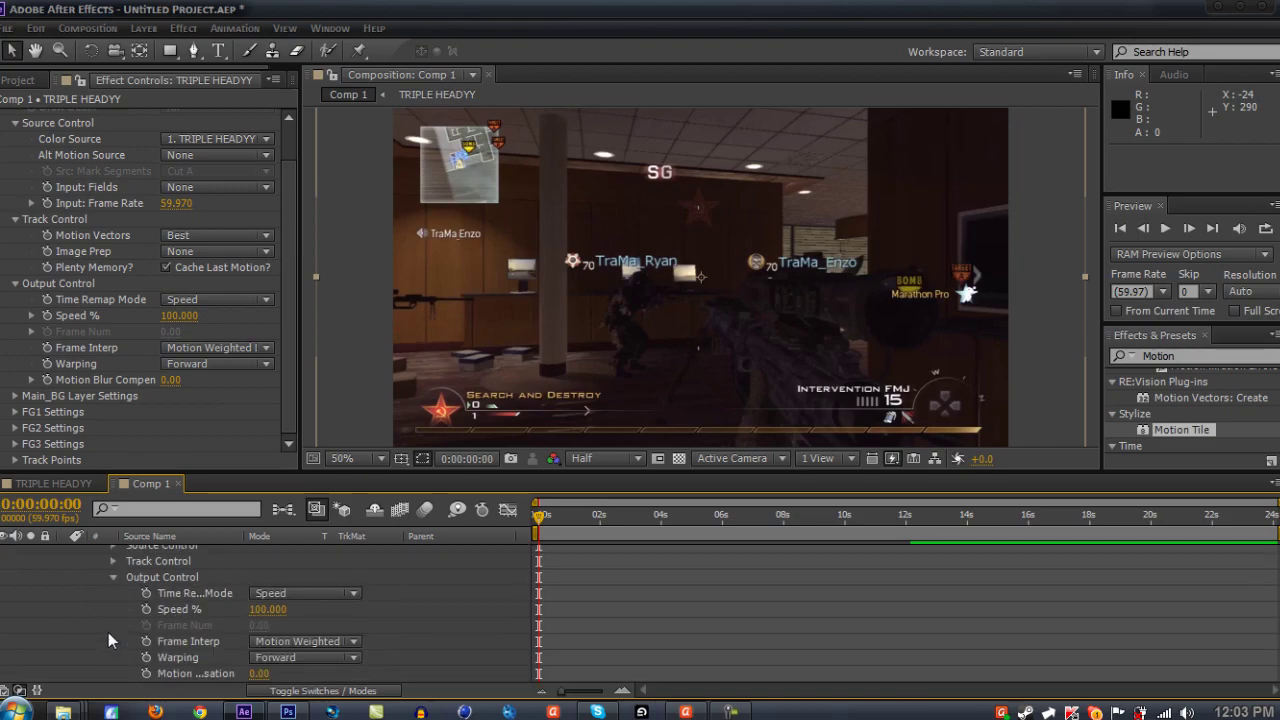
Move to 0:00:03:05 and set a Speed % keyframe of 100
drag(540, 516, 633, 520)
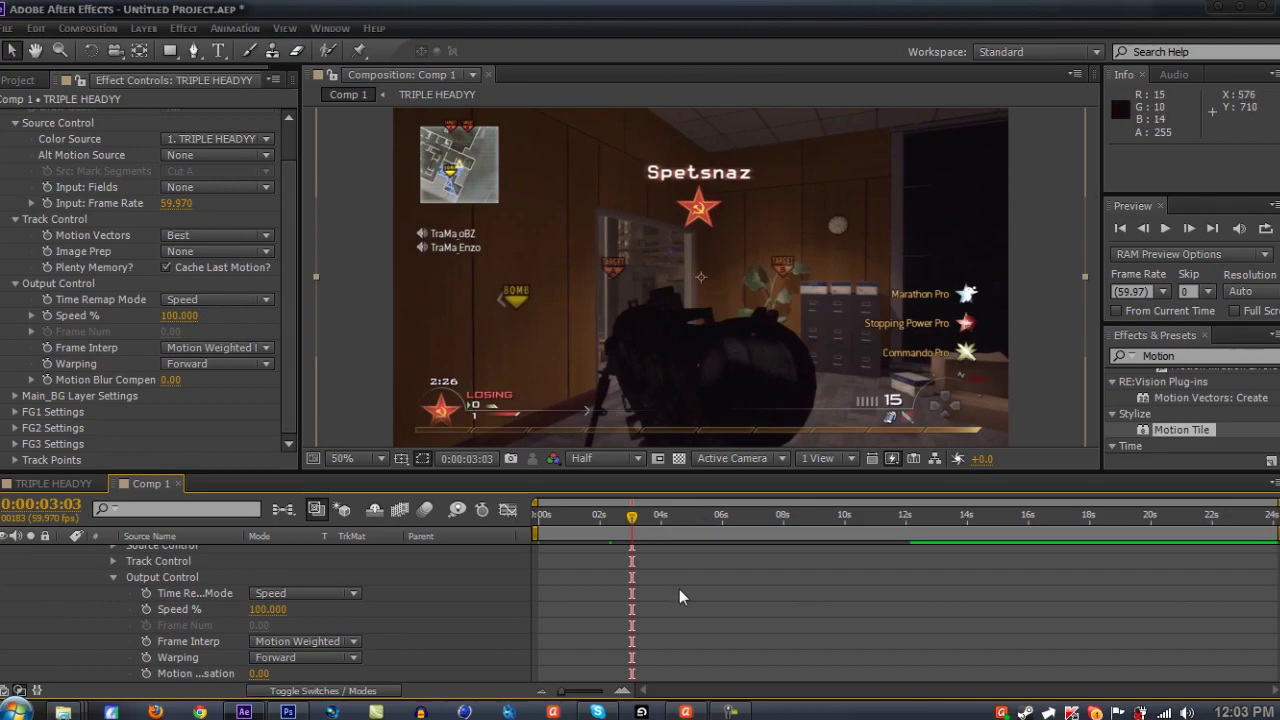
scroll(679, 589, up, 1)
scroll(675, 594, down, 1)
drag(635, 519, 632, 522)
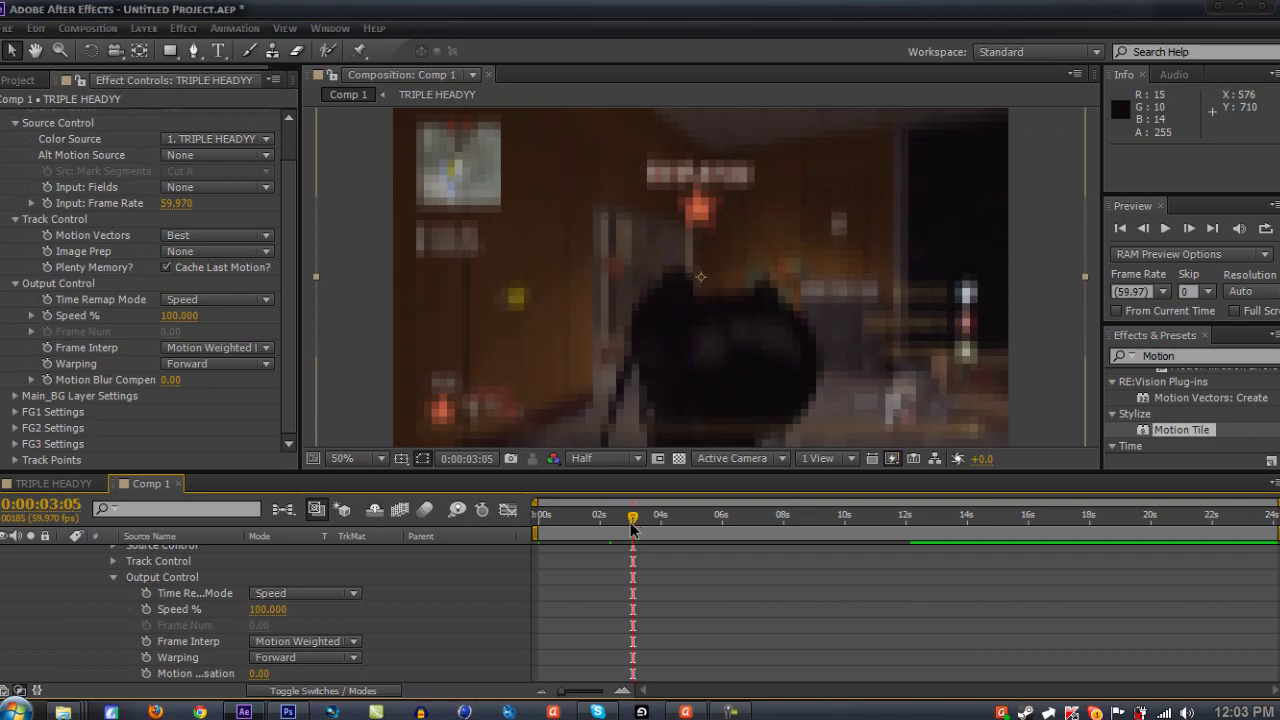
click(145, 610)
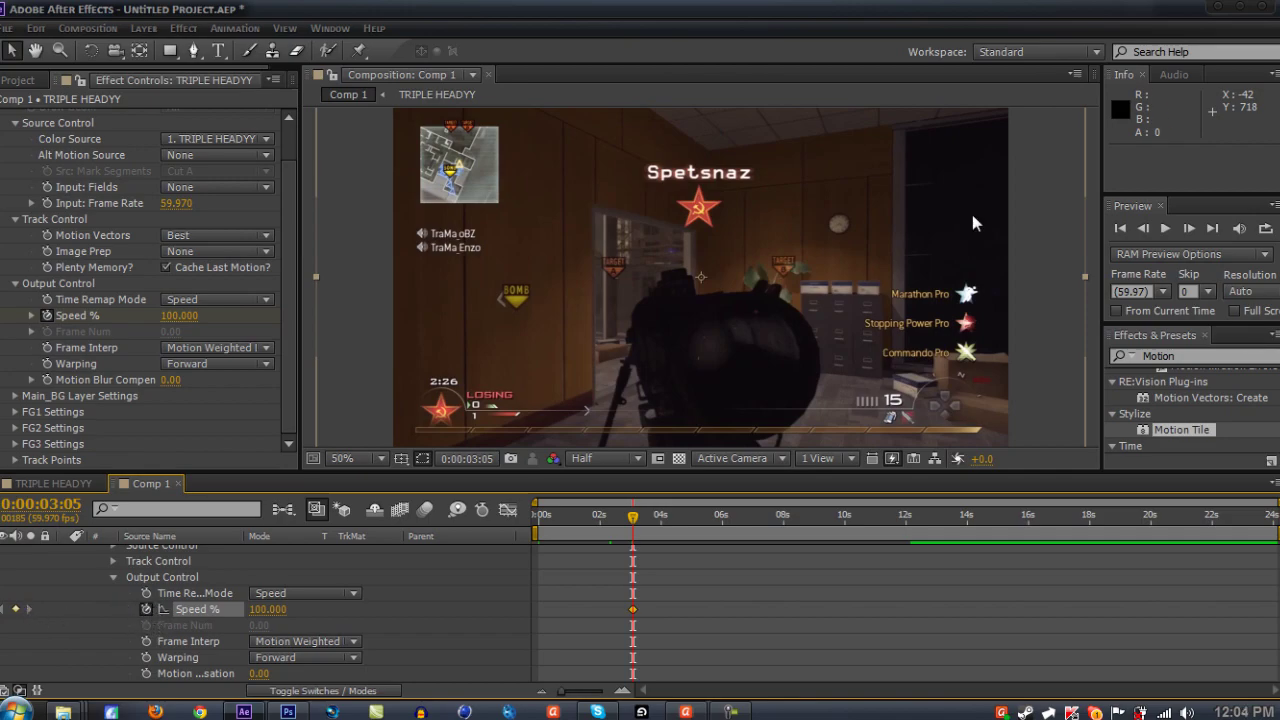
Advance four frames to 0:00:03:09 and key Speed % at 1
click(1188, 230)
click(1188, 230)
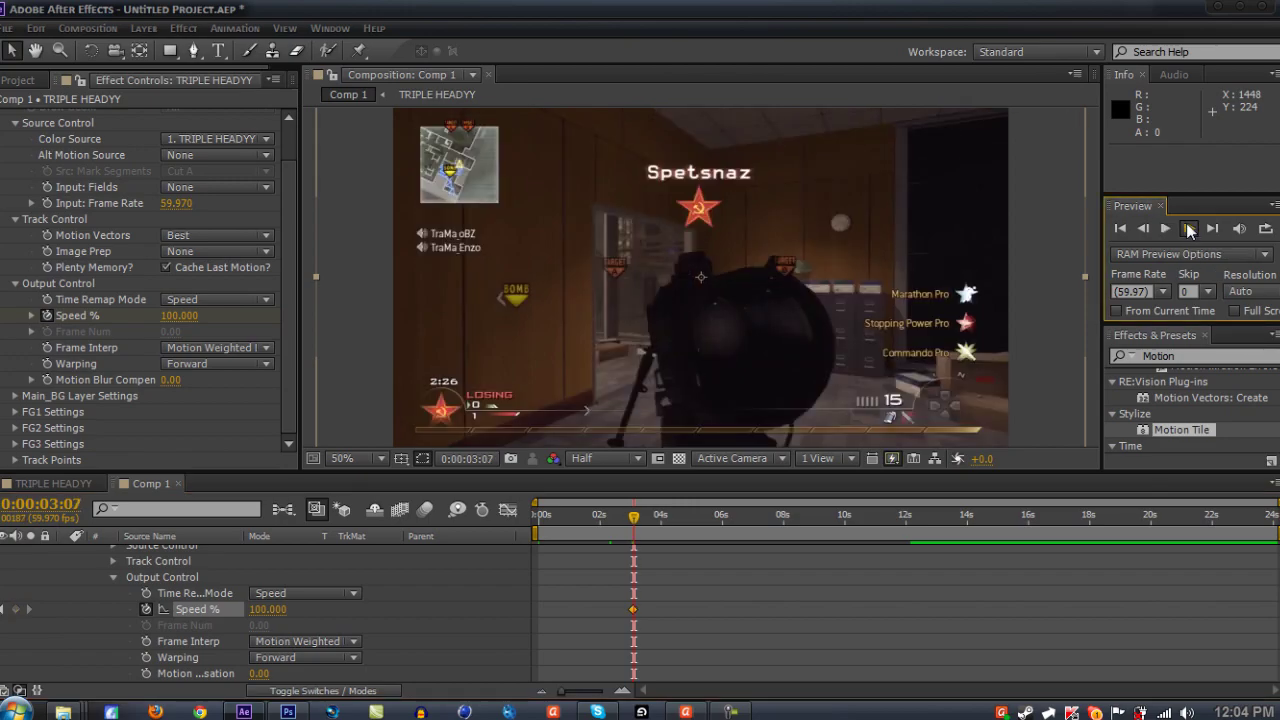
click(1188, 230)
click(1188, 230)
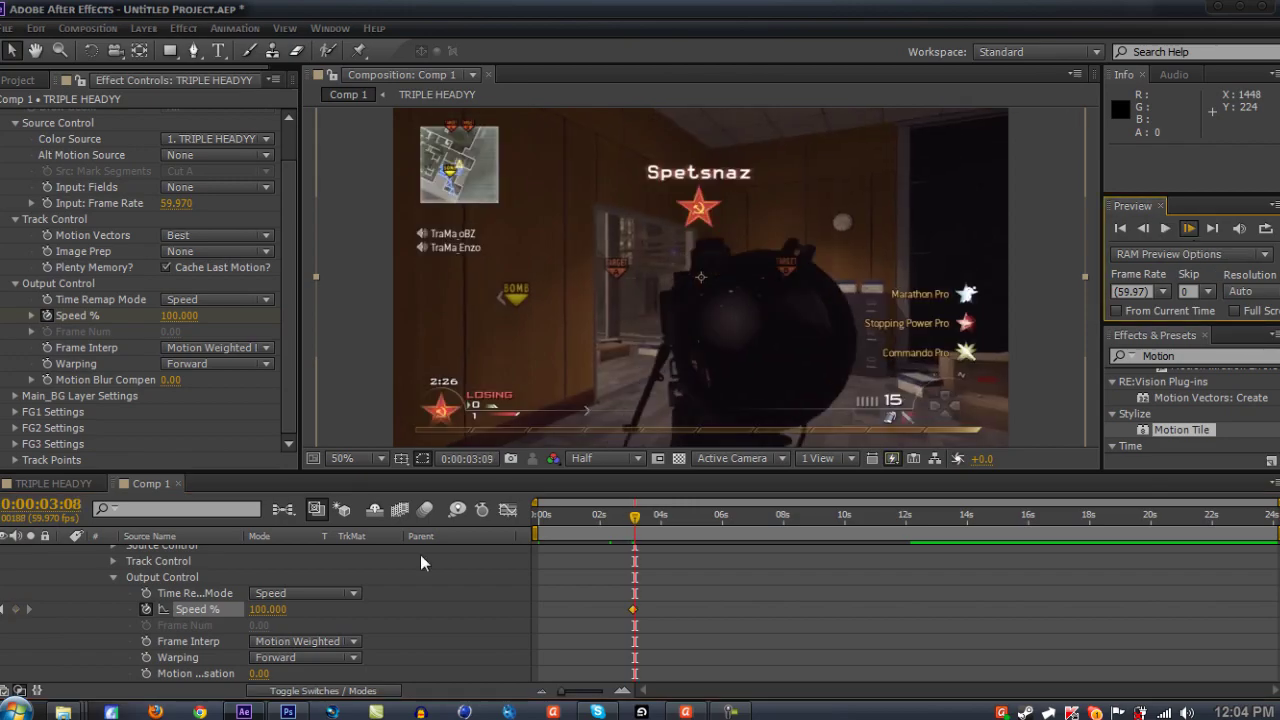
click(262, 610)
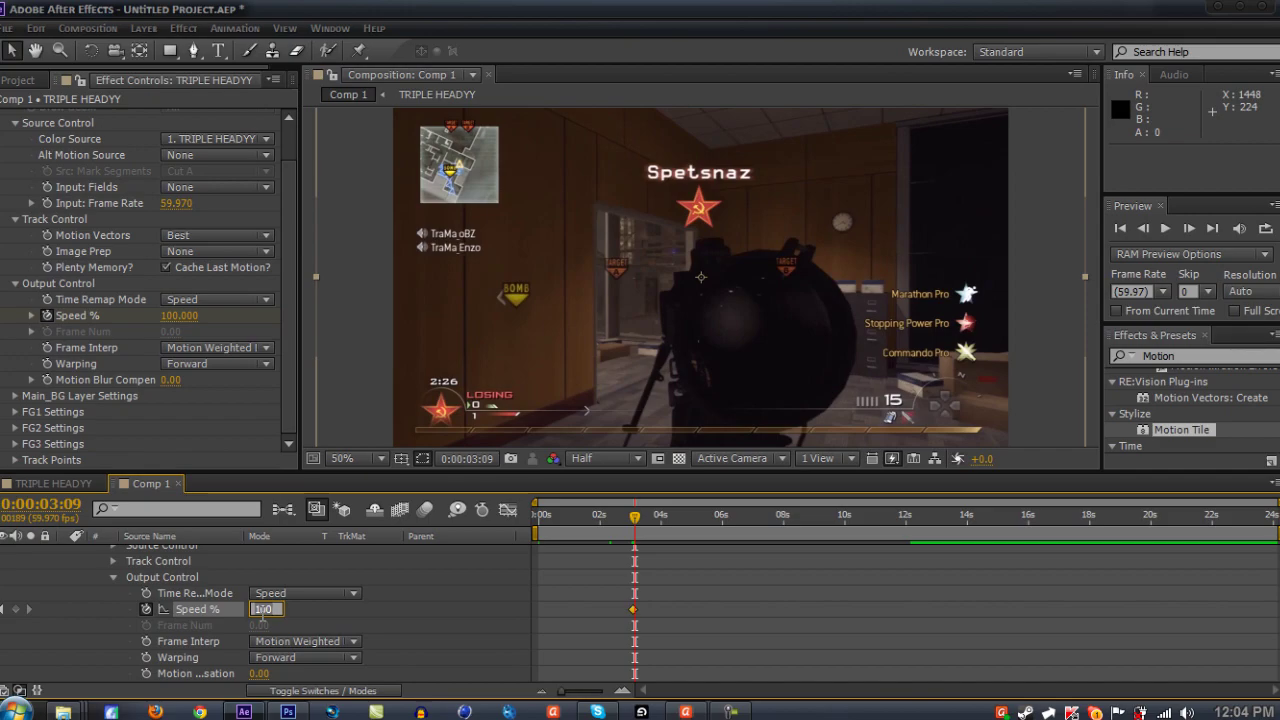
key(BackSpace)
text(10)
key(Return)
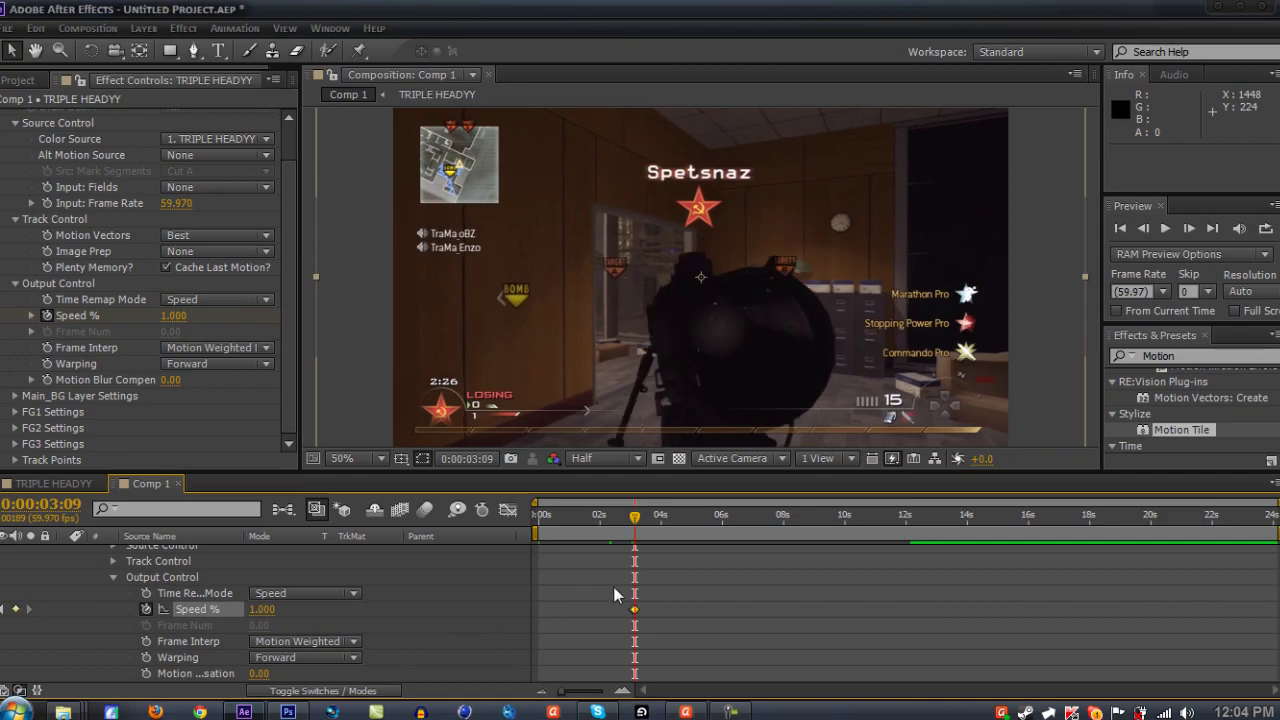
mouse_move(634, 516)
mouse_down()
mouse_move(652, 530)
mouse_move(641, 529)
mouse_up()
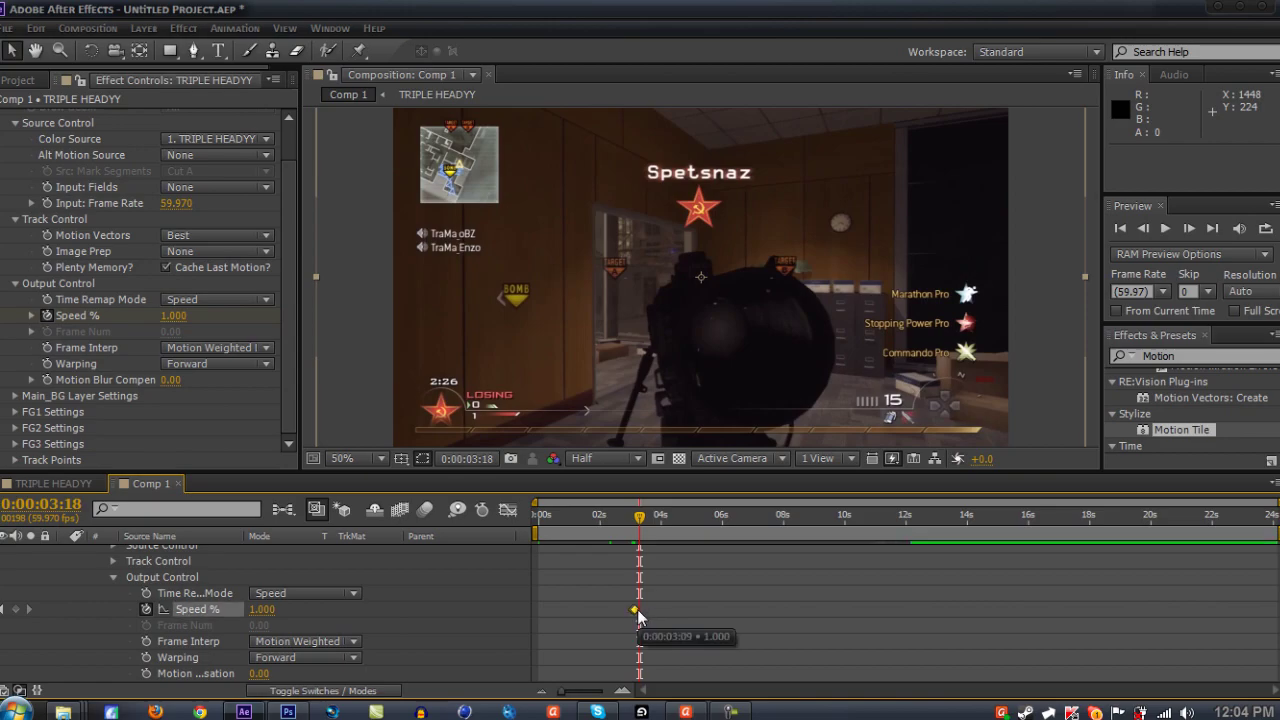
Nudge the 1% keyframe slightly earlier and add a 1% Speed keyframe near 0:00:04:01
click(636, 610)
drag(637, 612, 635, 614)
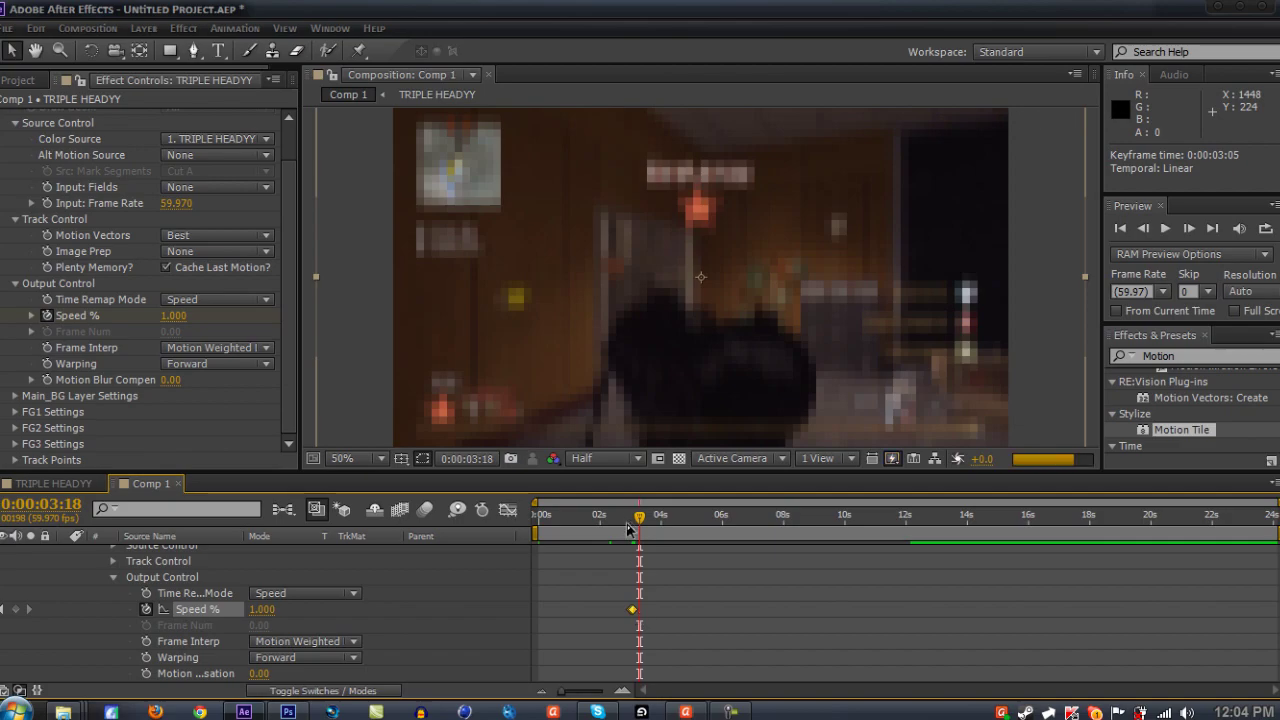
drag(636, 520, 660, 534)
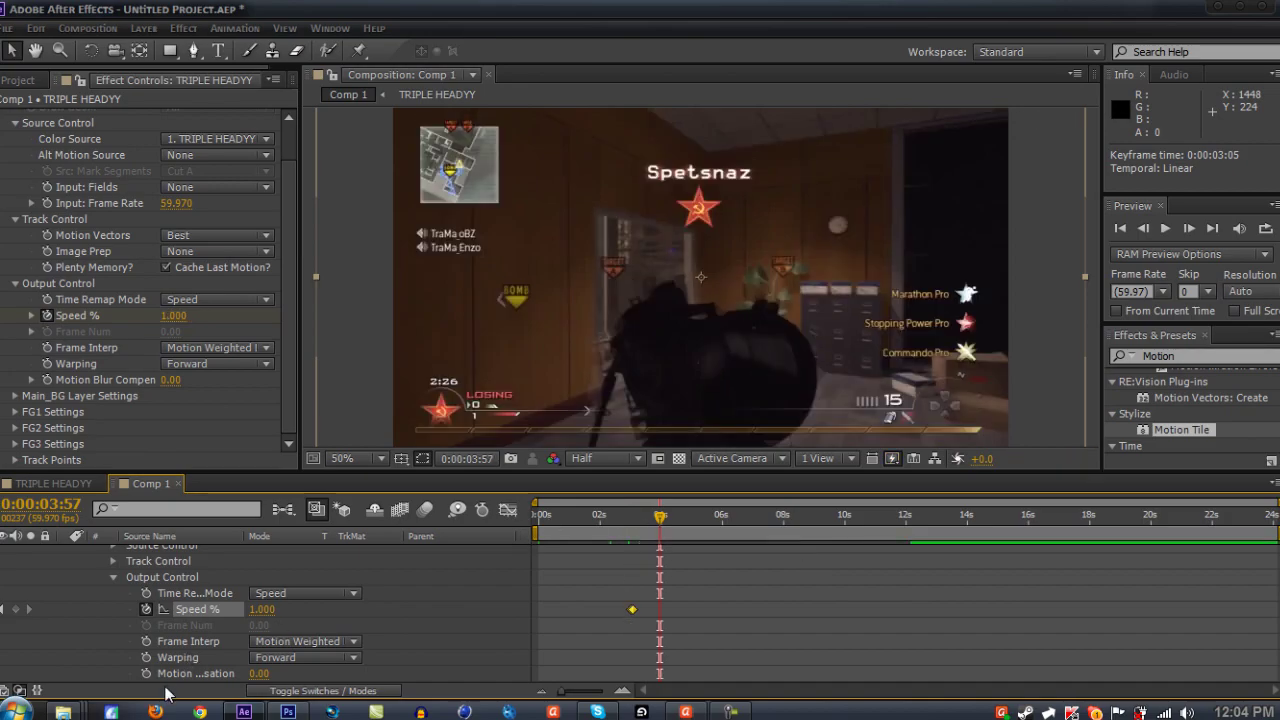
click(15, 609)
click(1190, 228)
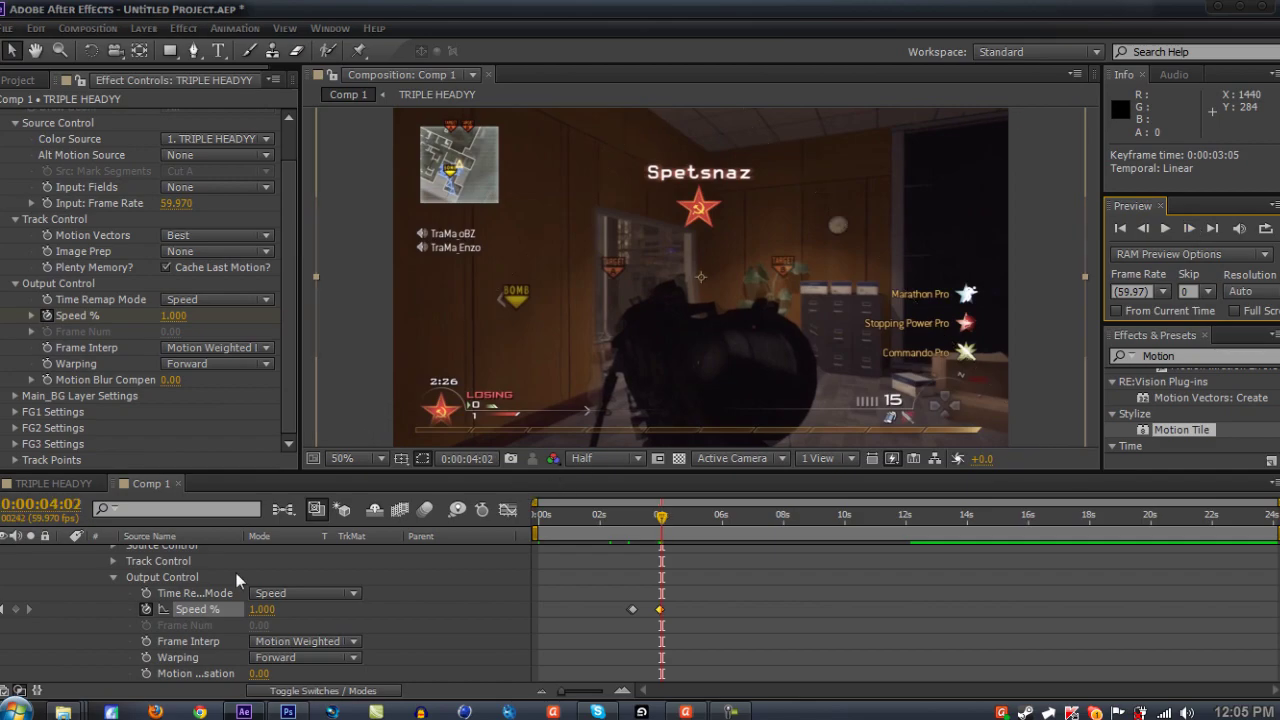
Change the Speed % keyframe at 0:00:04:02 to 100, then scrub back to review the ramp
click(264, 609)
text(100)
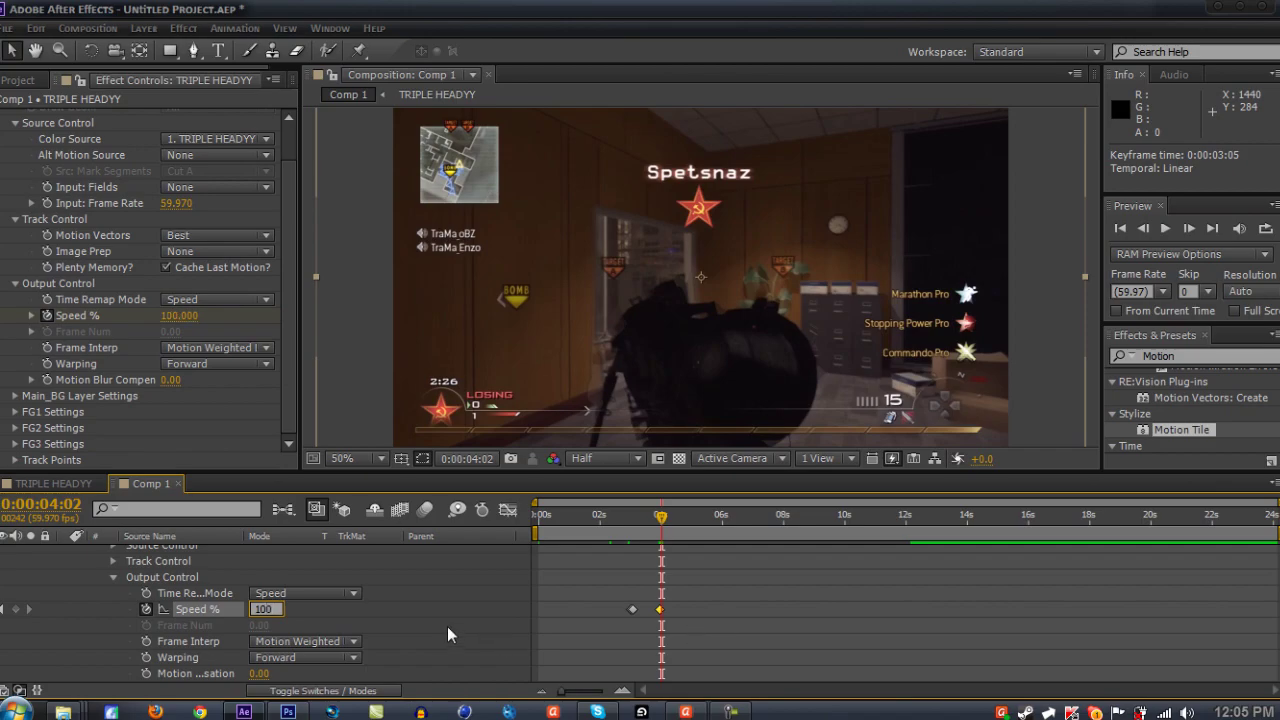
key(Return)
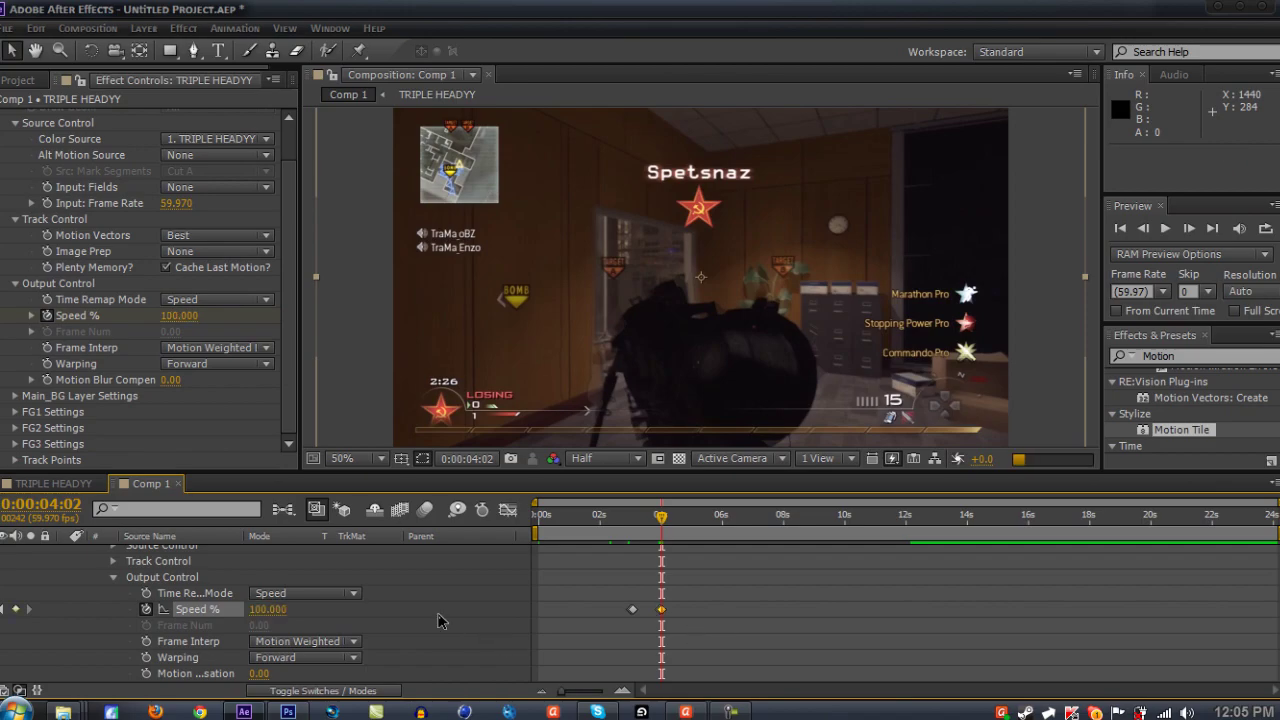
scroll(667, 560, up, 1)
drag(619, 515, 647, 520)
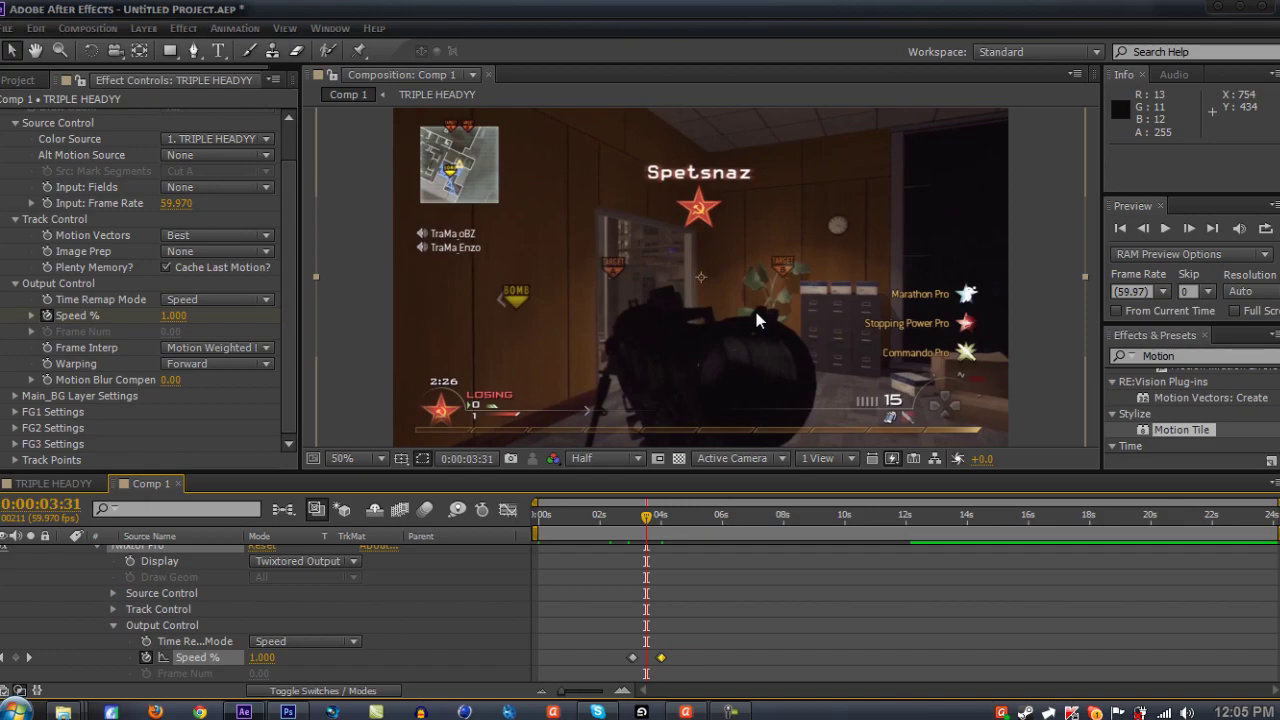
click(686, 516)
Add a 100% Speed keyframe at 0:00:05:11 and advance five frames to 0:00:05:16
mouse_move(686, 518)
mouse_down()
mouse_move(744, 530)
mouse_move(697, 524)
mouse_up()
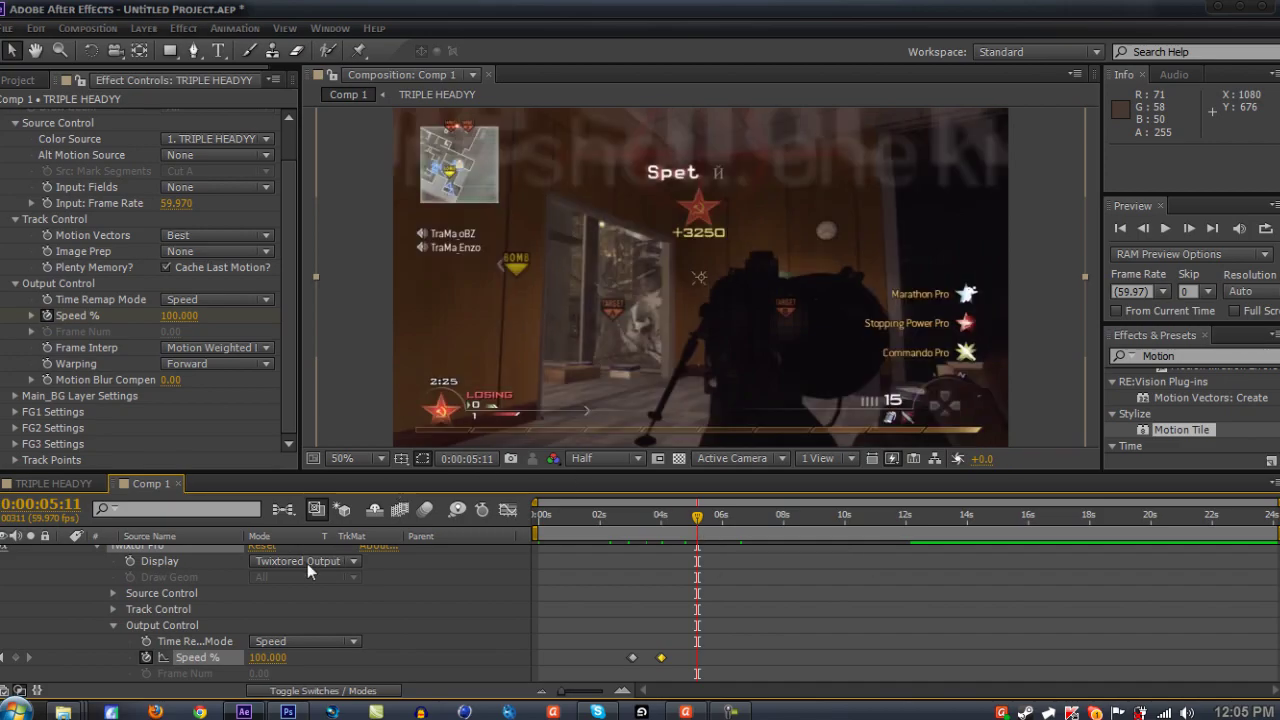
click(15, 657)
click(1189, 228)
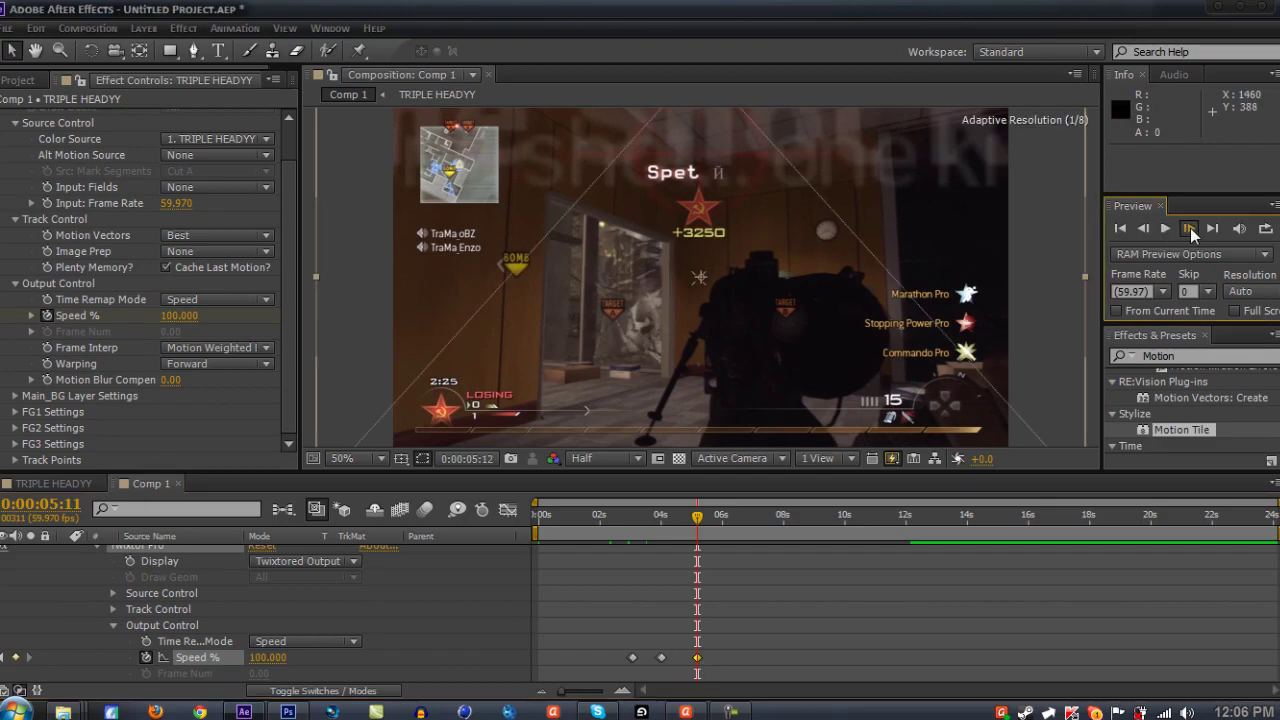
click(1190, 228)
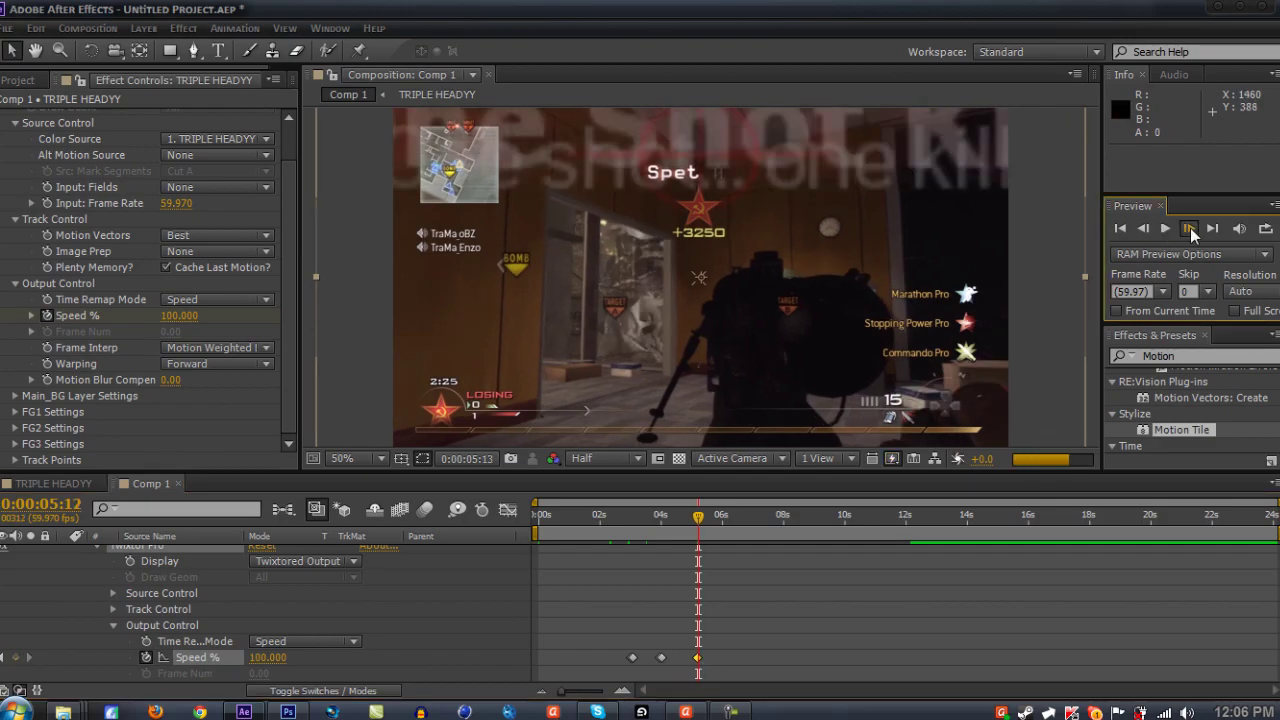
click(1190, 228)
click(1190, 228)
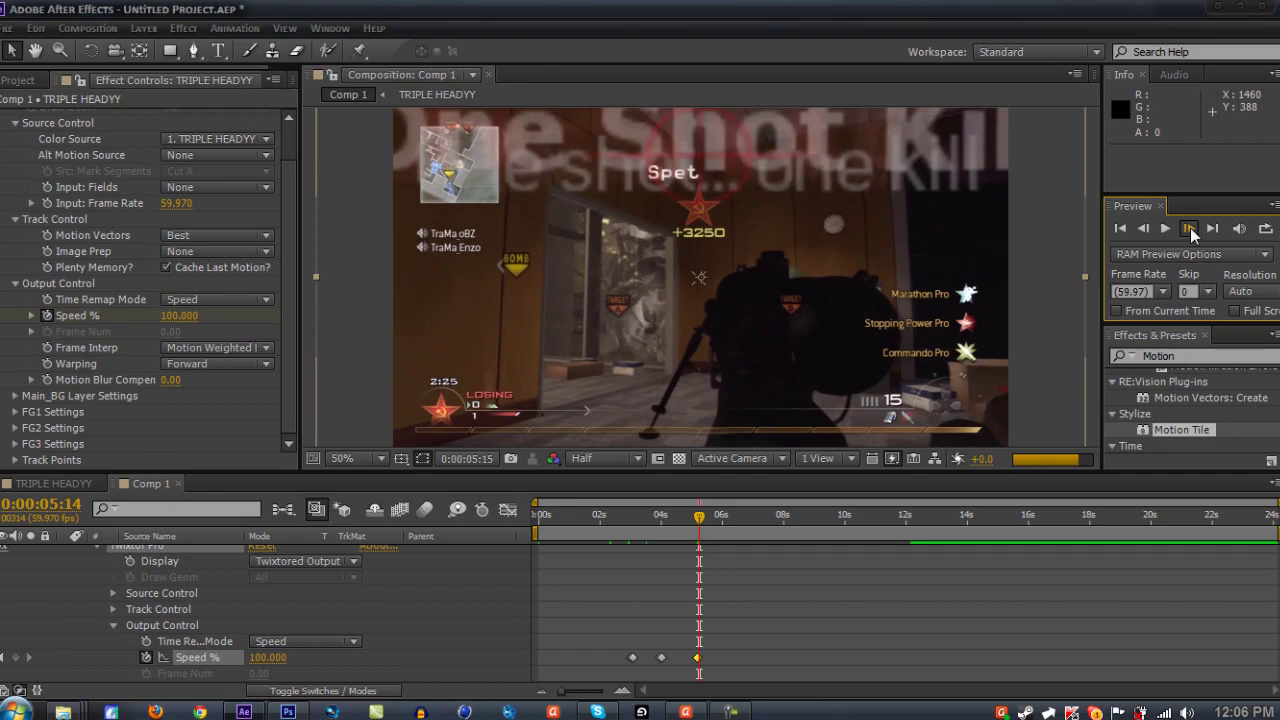
click(1190, 228)
Set Speed % to 3 at 0:00:05:16 and scrub ahead through the slowed section
click(267, 657)
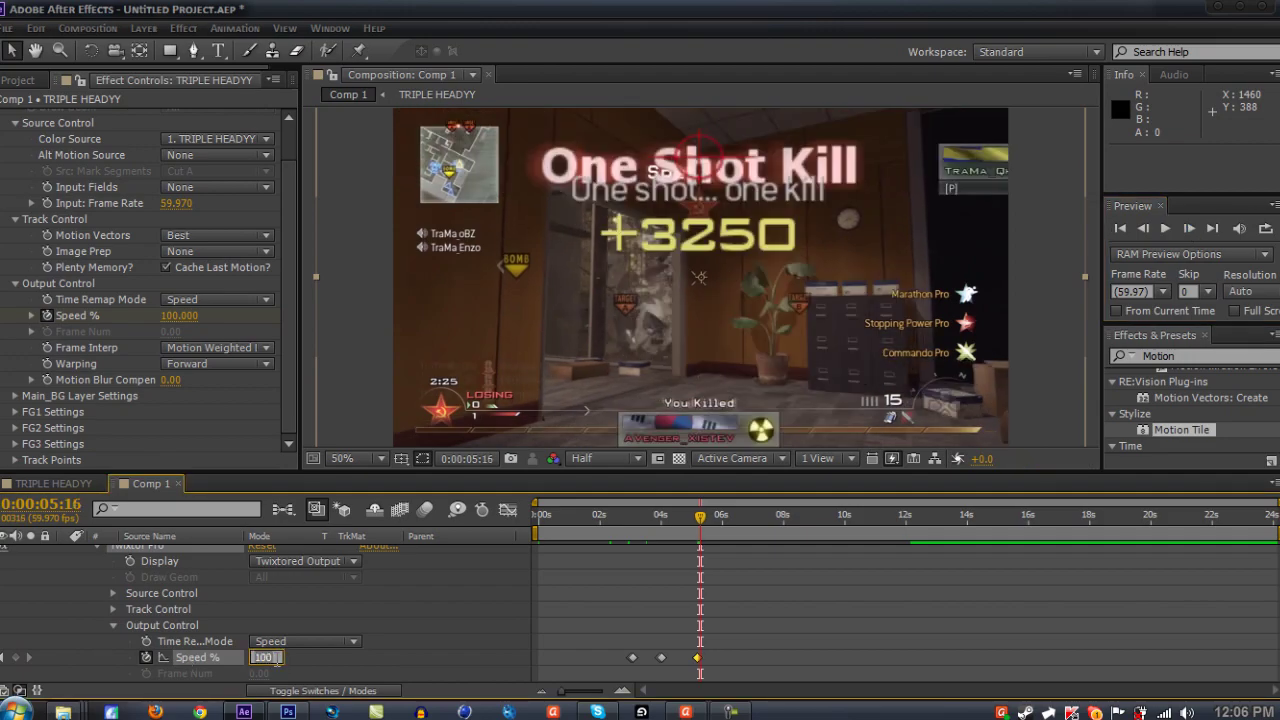
double_click(276, 659)
text(3)
key(Return)
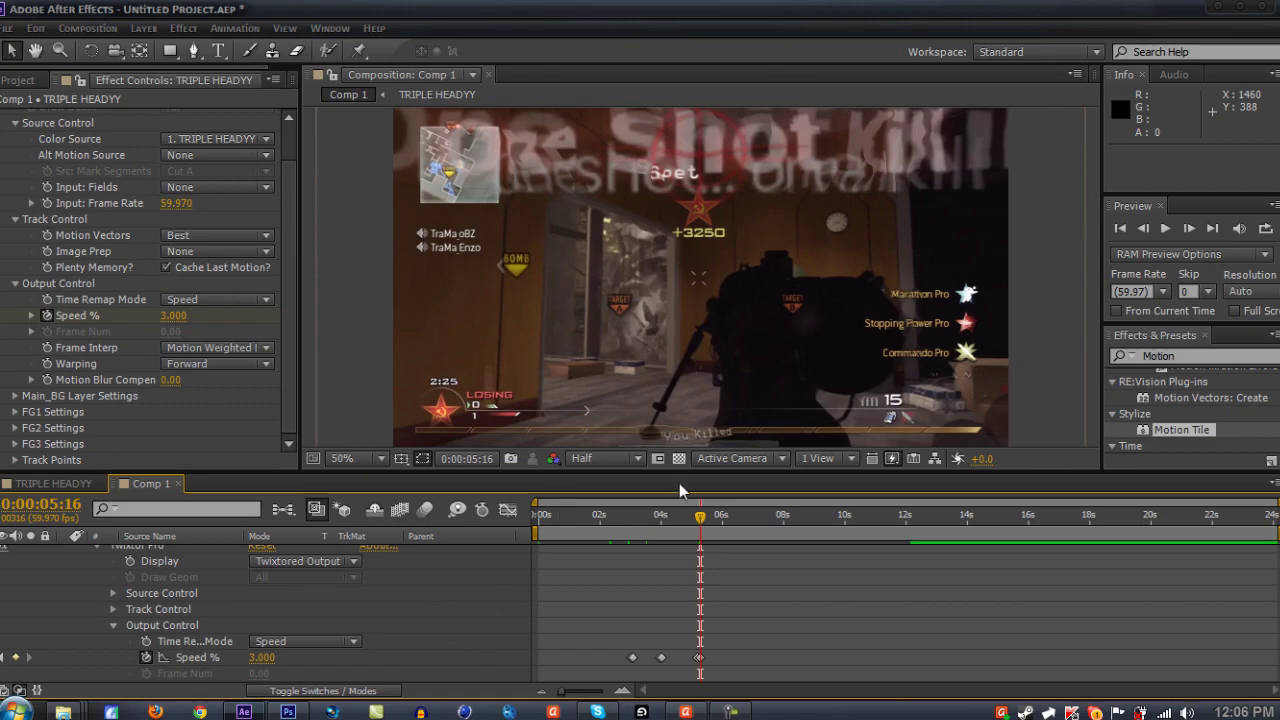
drag(703, 527, 721, 528)
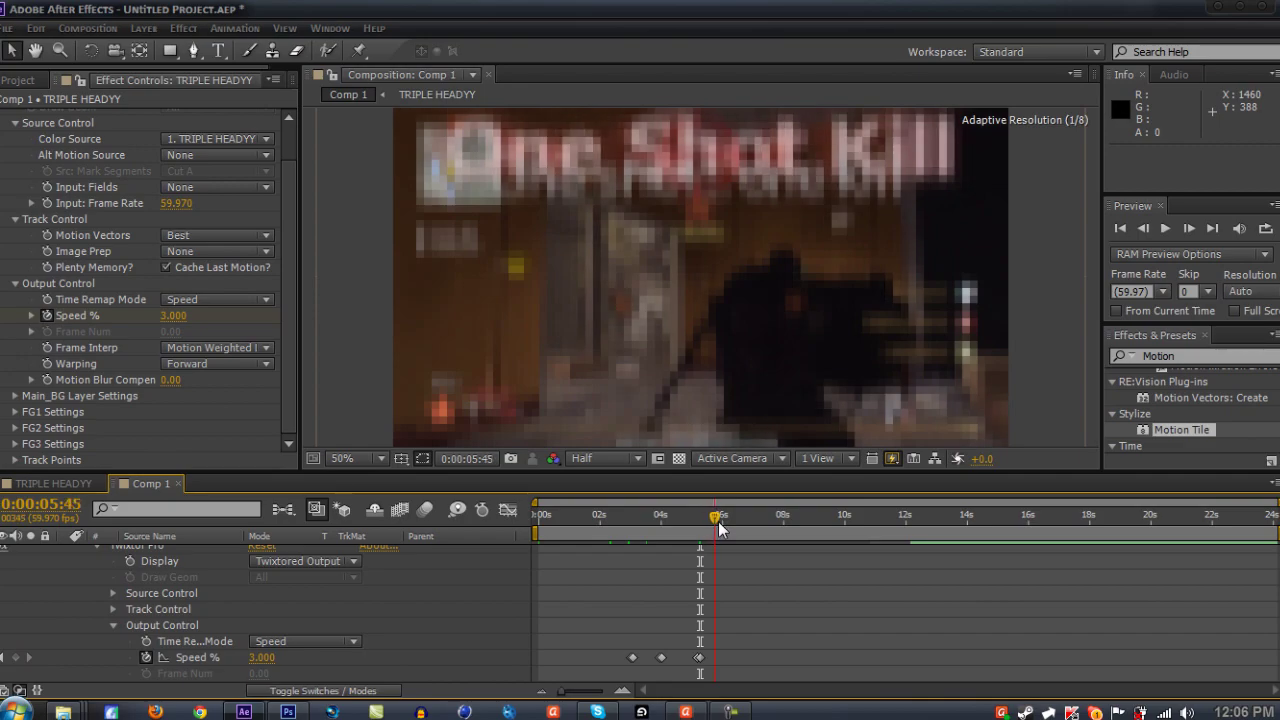
Add a keyframe holding 3% speed at 0:00:06:07 and step forward to 0:00:06:12
drag(721, 528, 731, 532)
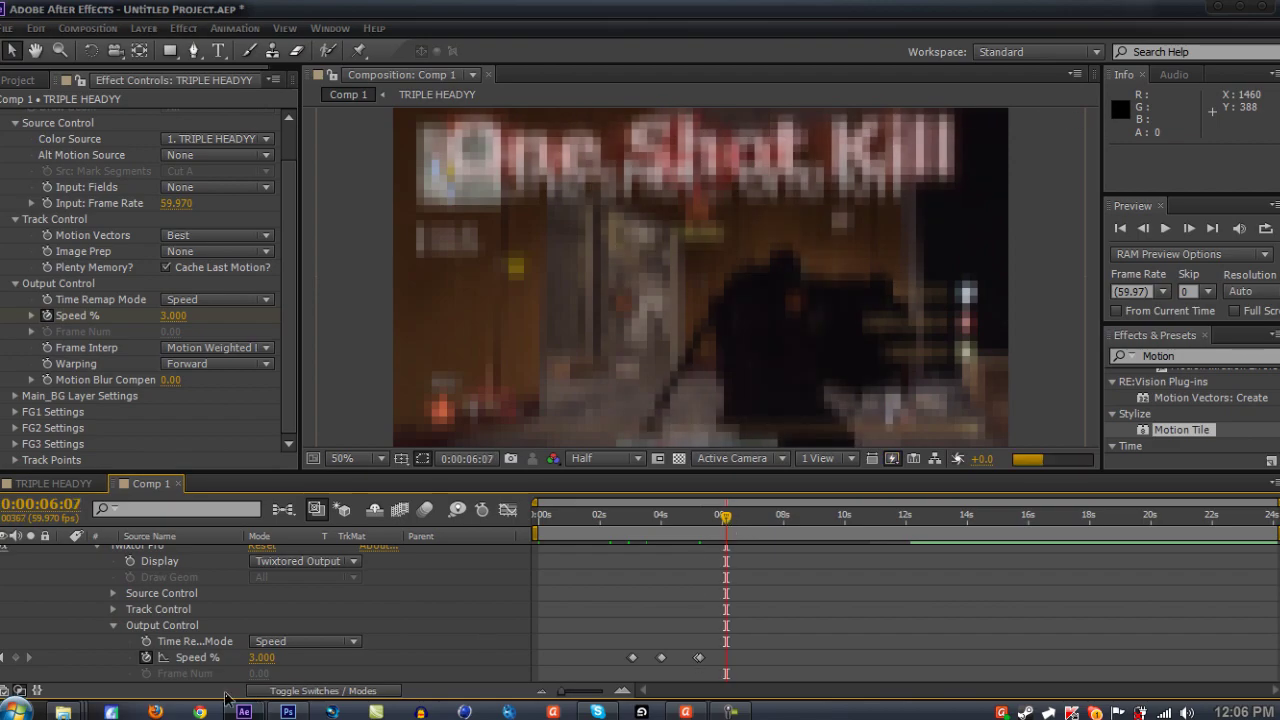
click(15, 657)
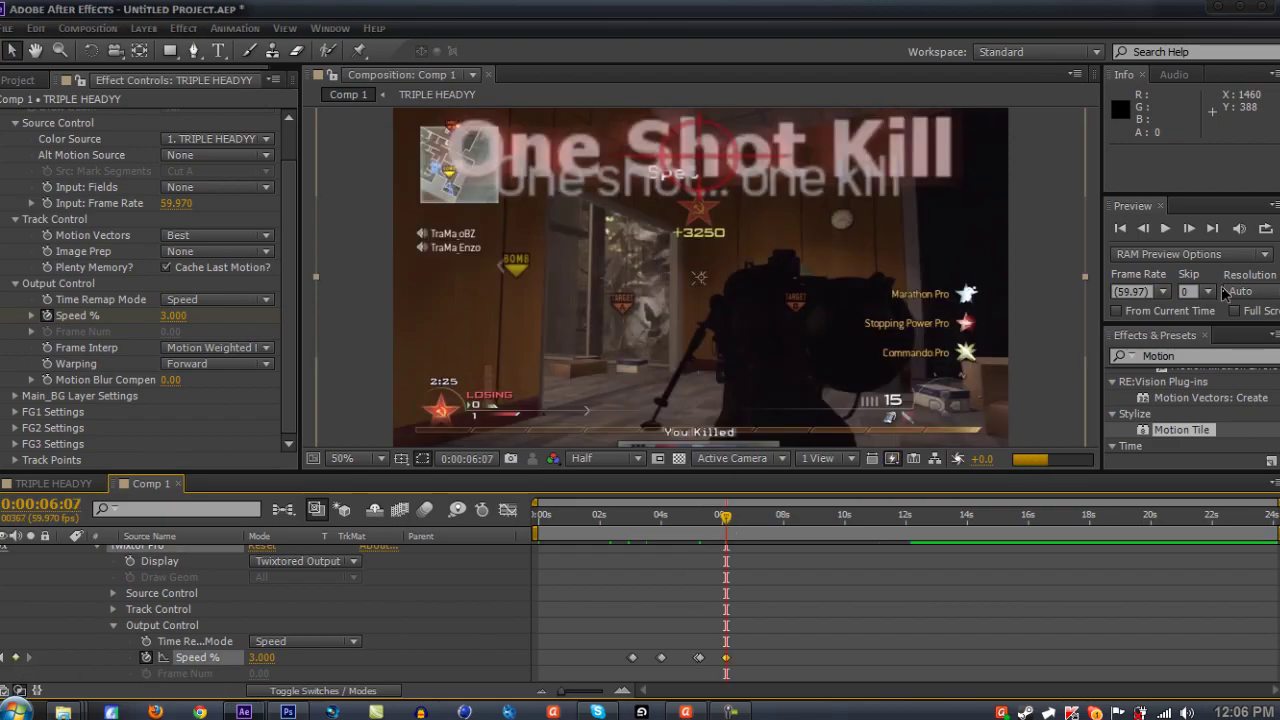
click(1190, 229)
click(1190, 229)
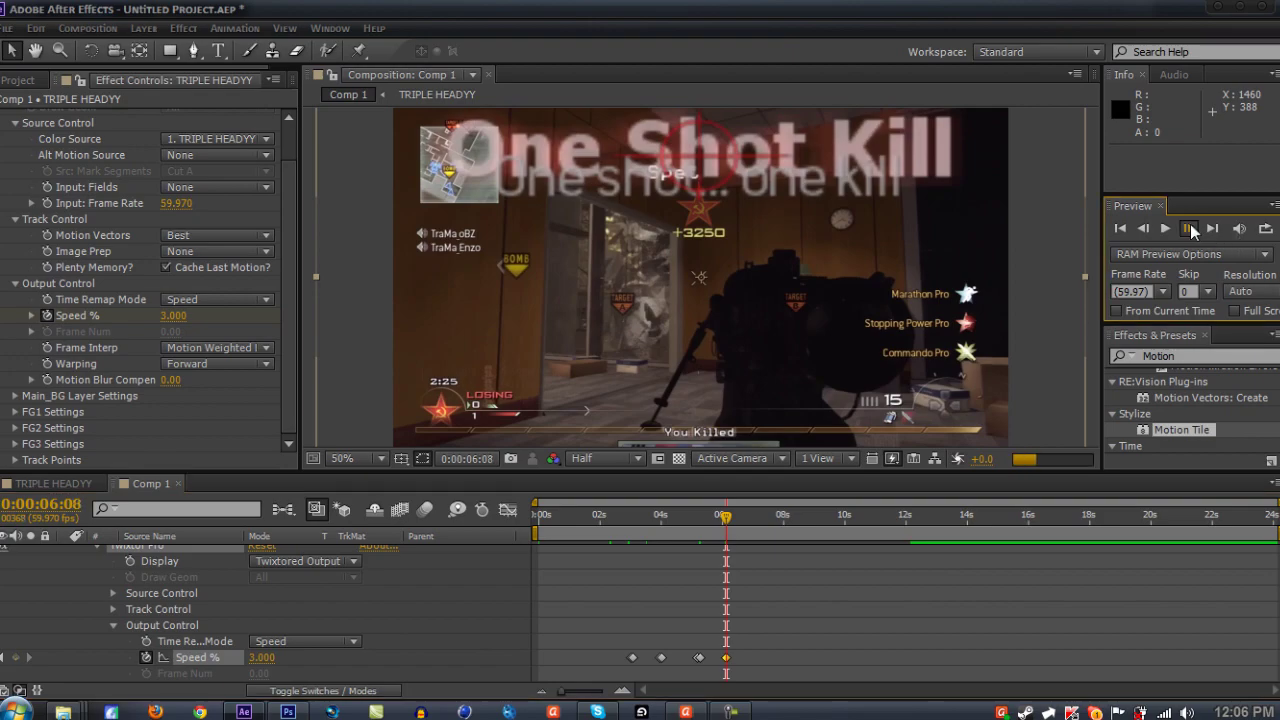
click(1190, 229)
click(1190, 229)
Set Speed % to 100 at 0:00:06:12 and scrub back to review the ramp
click(262, 658)
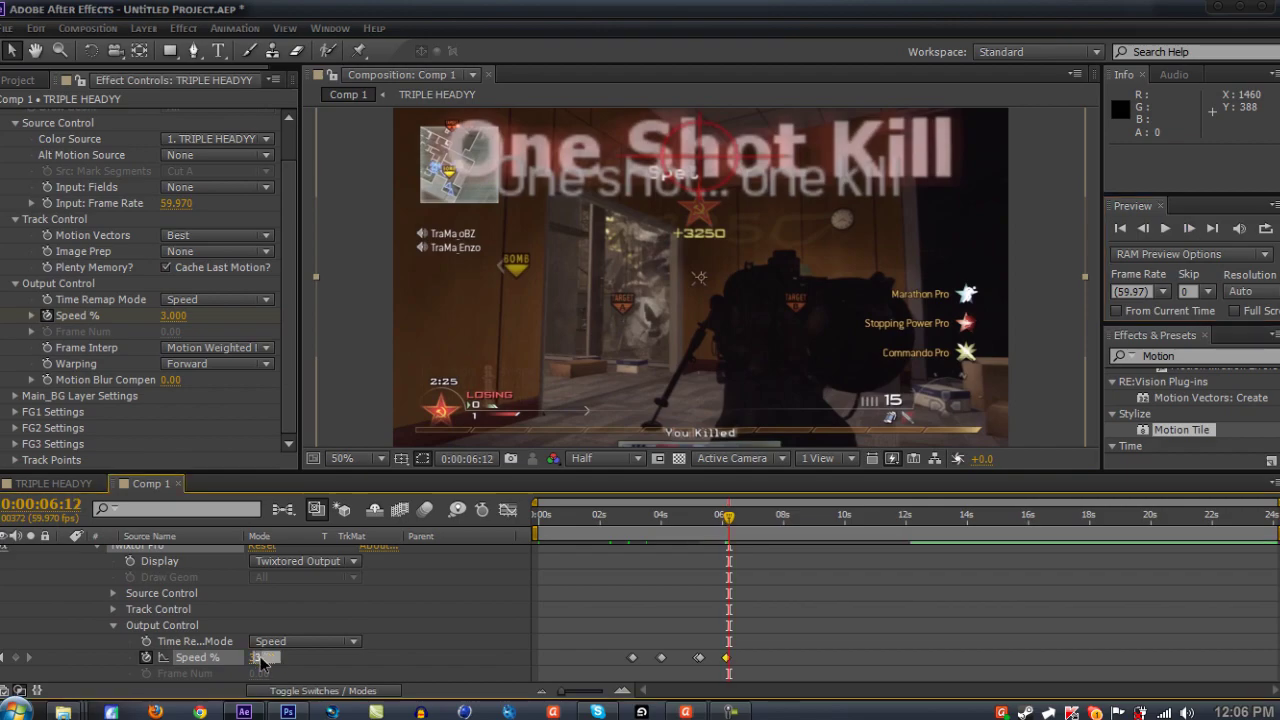
text(100)
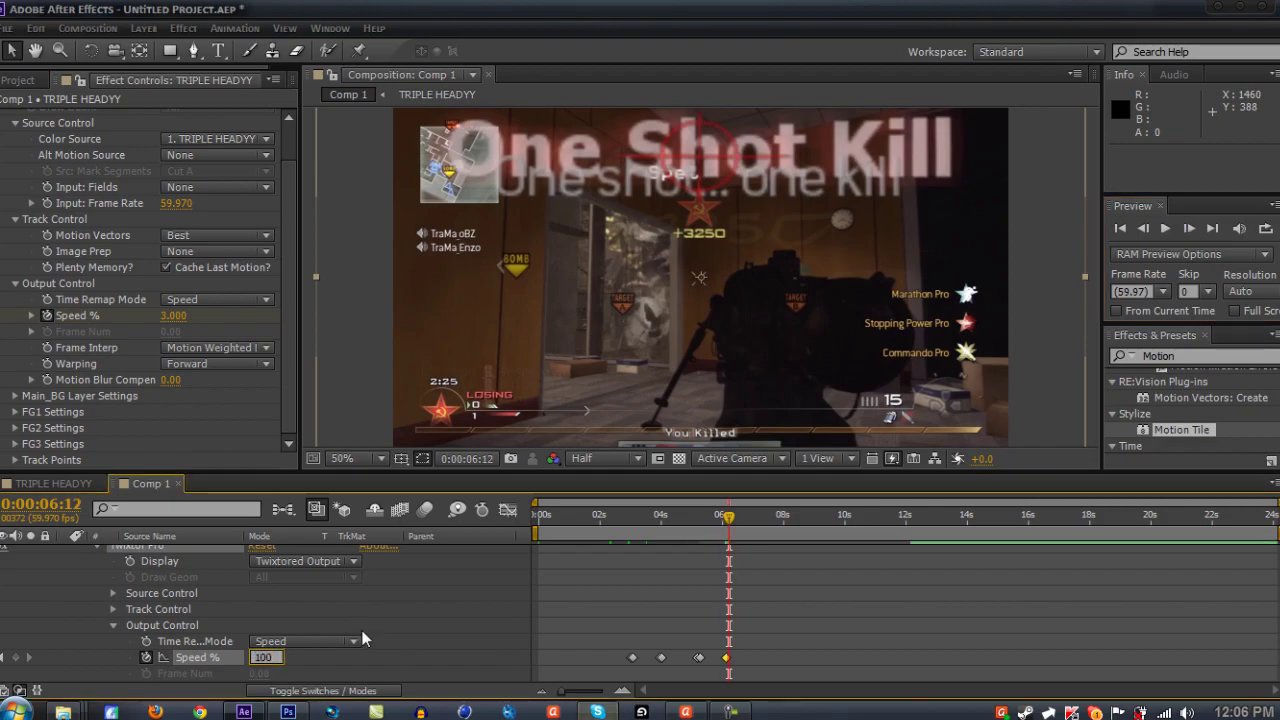
key(Return)
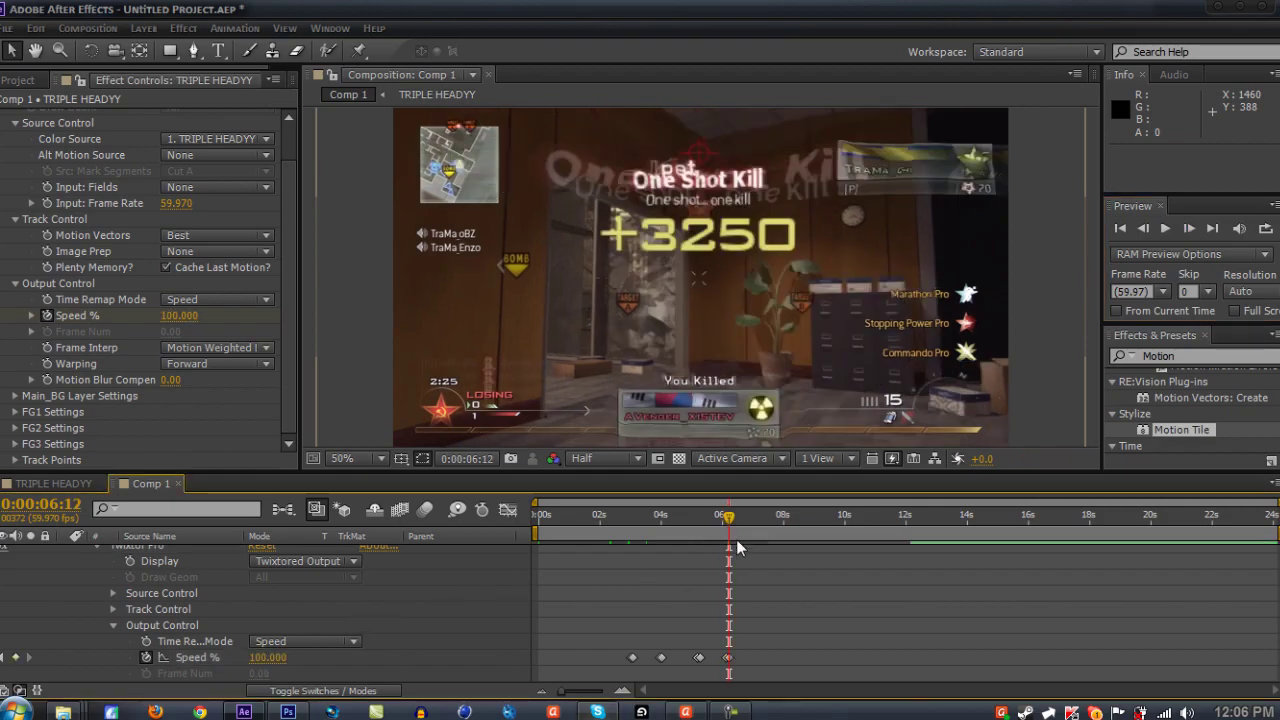
mouse_move(729, 518)
mouse_down()
mouse_move(704, 524)
mouse_move(722, 532)
mouse_up()
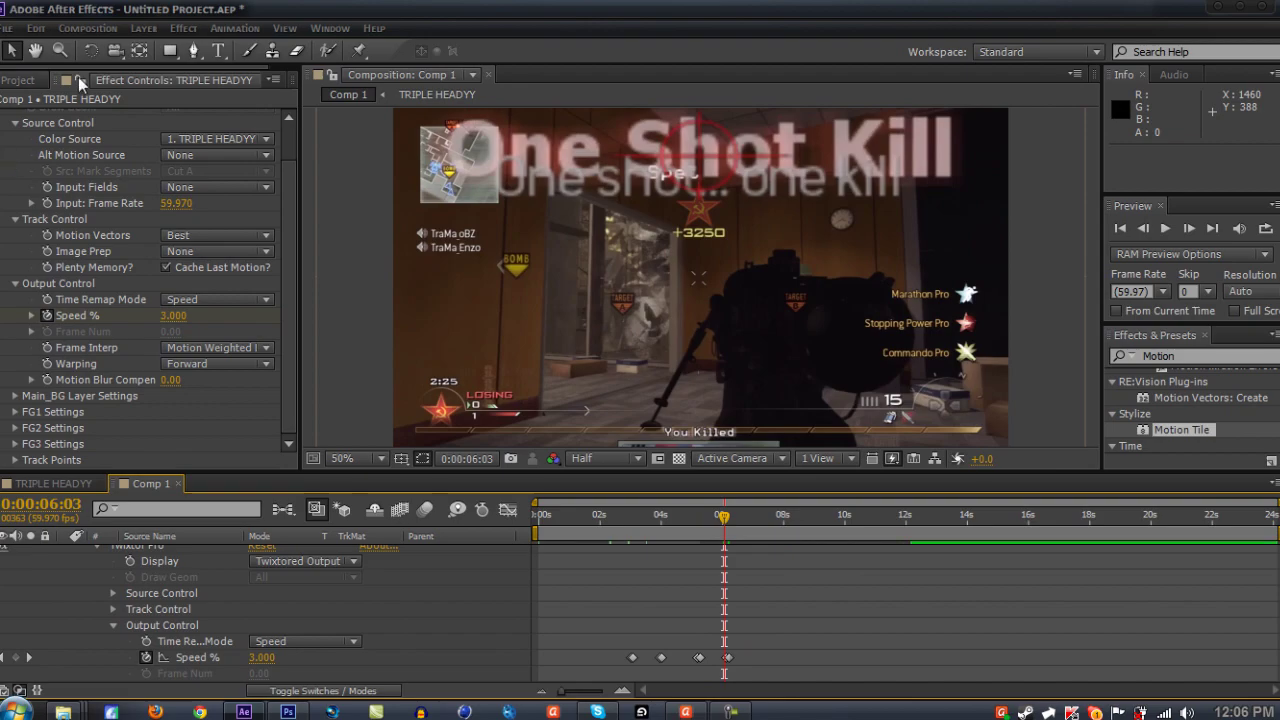
Switch from Effect Controls to the Project panel listing Comp 1, TRIPLE HEADYY and the MPEG clip
click(14, 82)
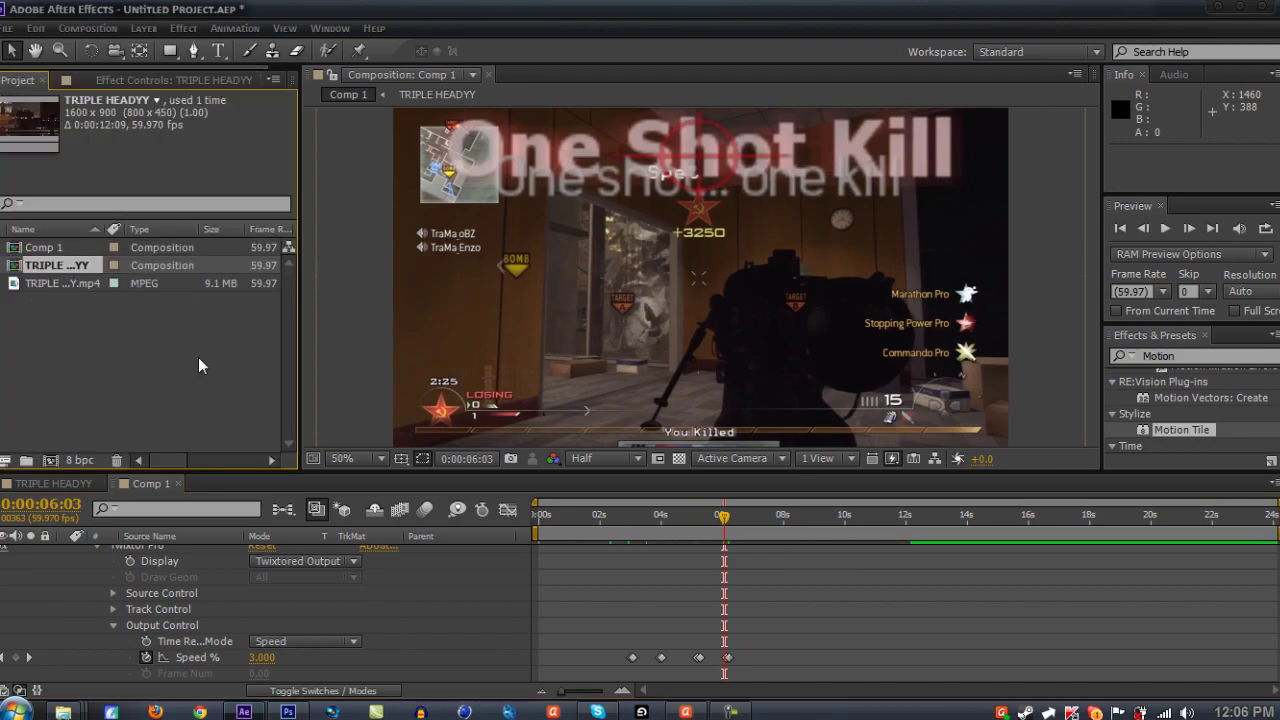